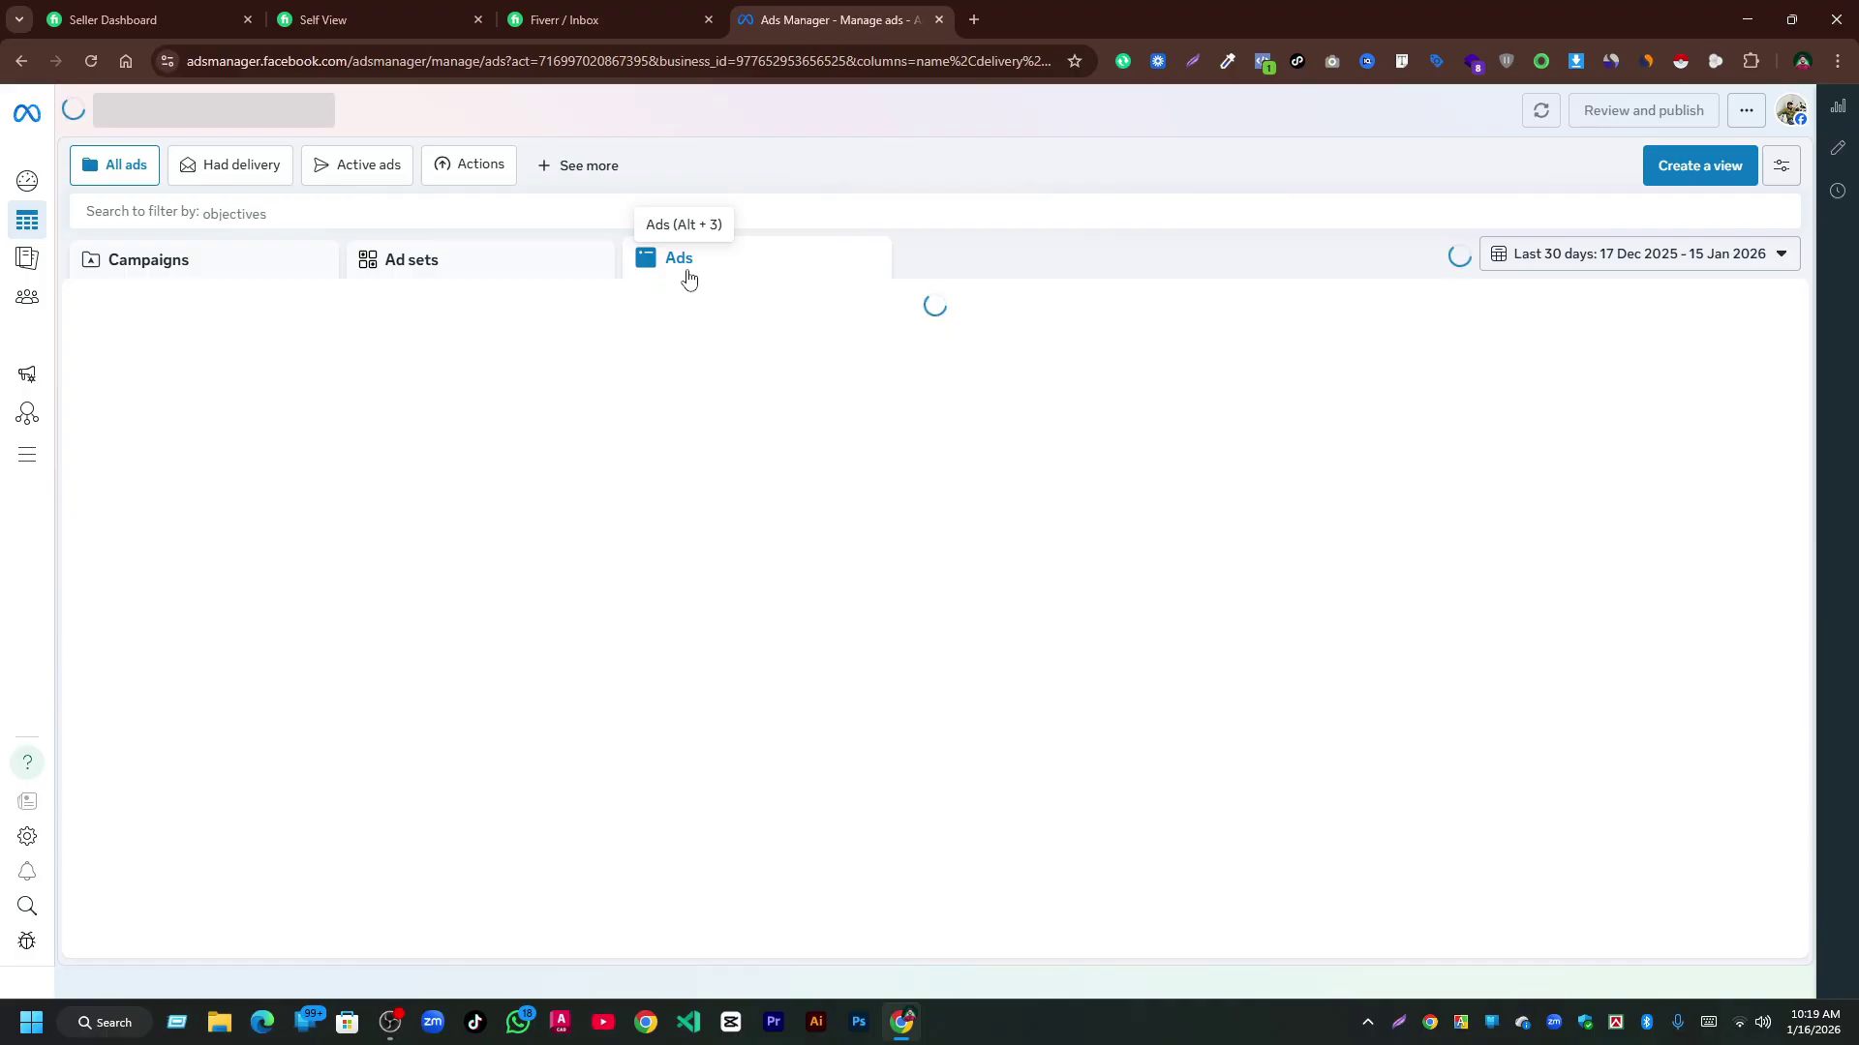
Show the campaigns list and examine the Page Like Campaign's results, cost per result and amount spent.
left_click(175, 281)
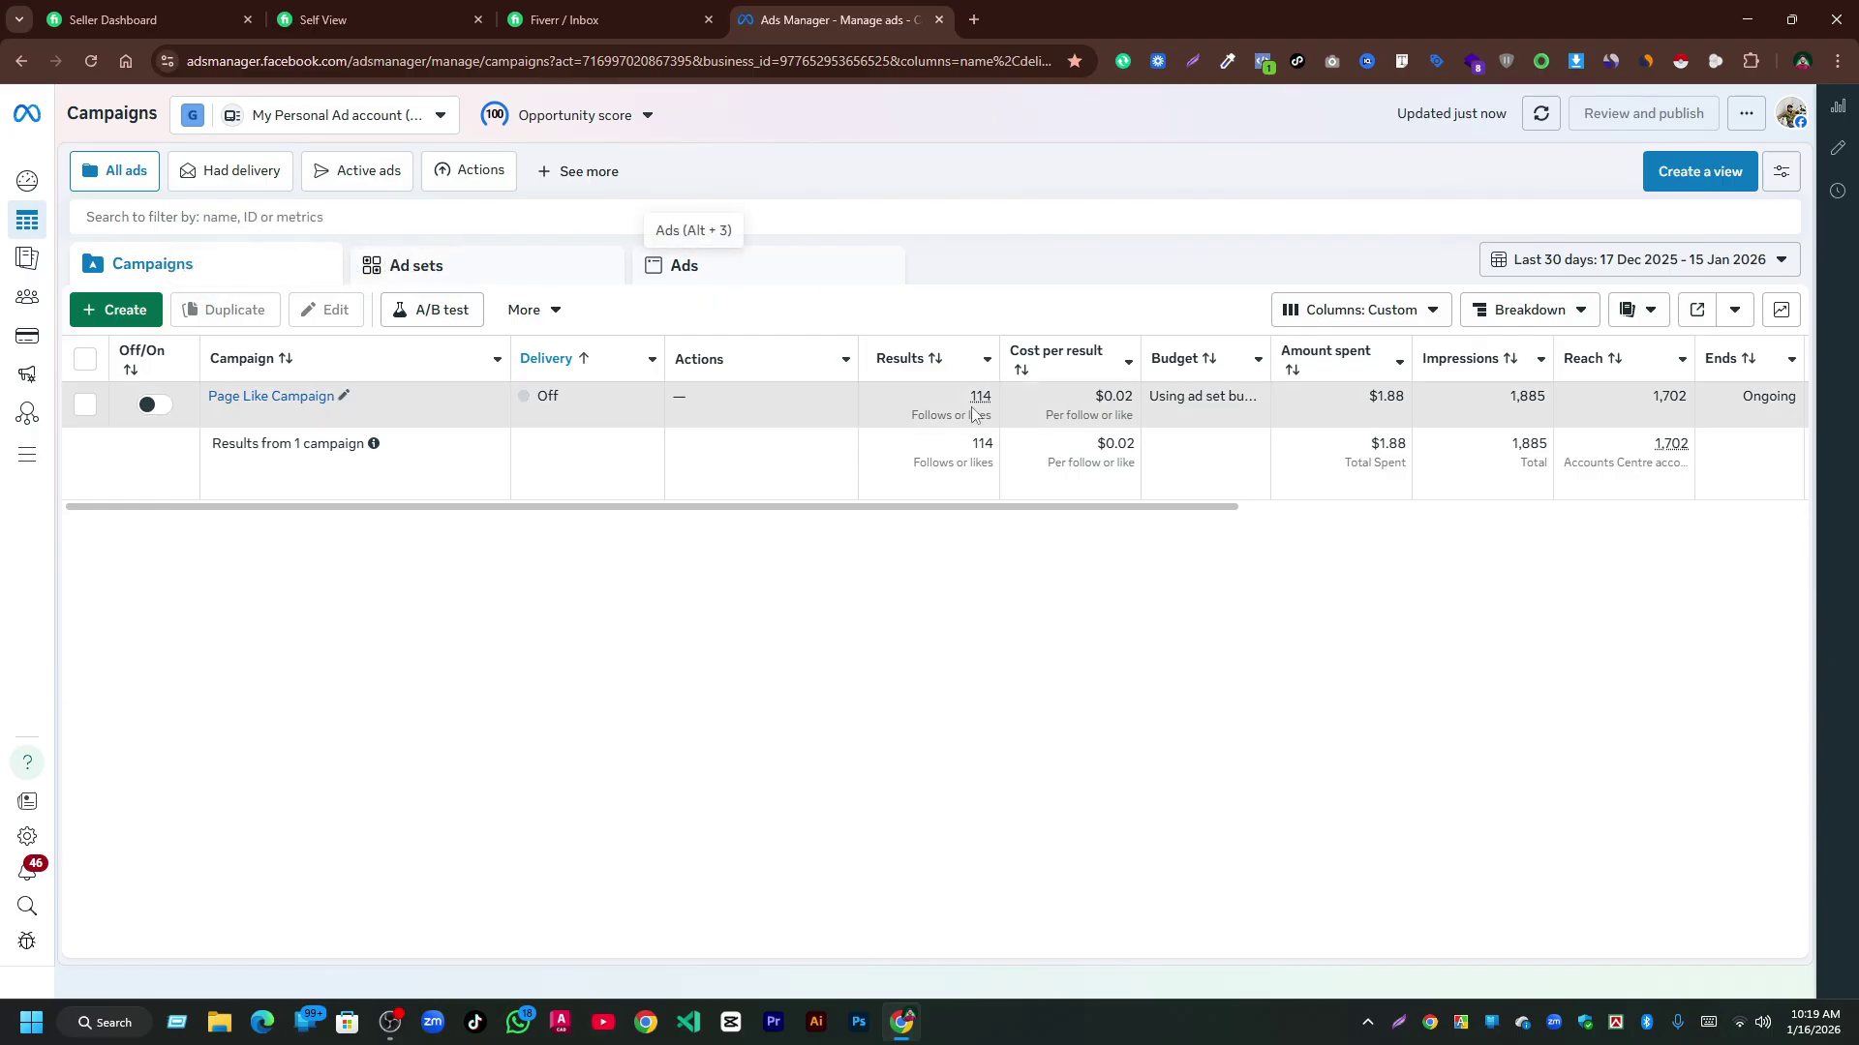
mouse_move(971, 402)
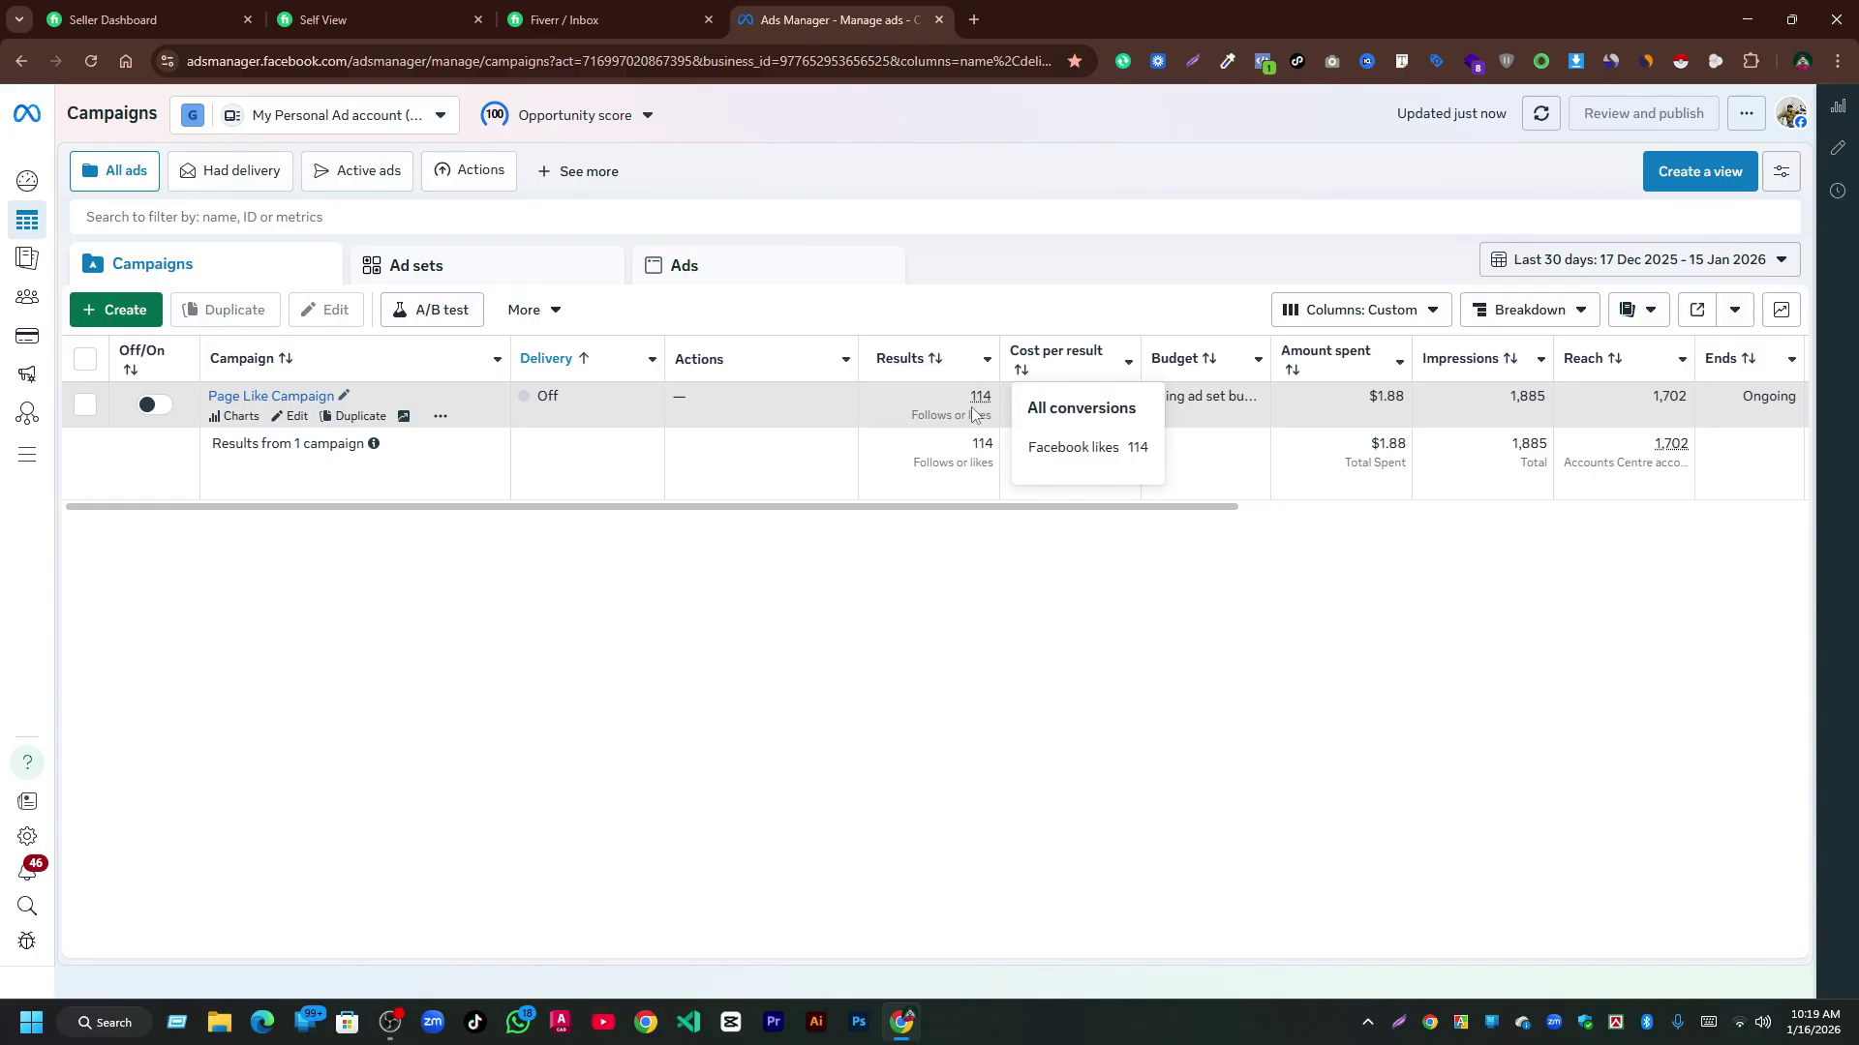
double_click(978, 397)
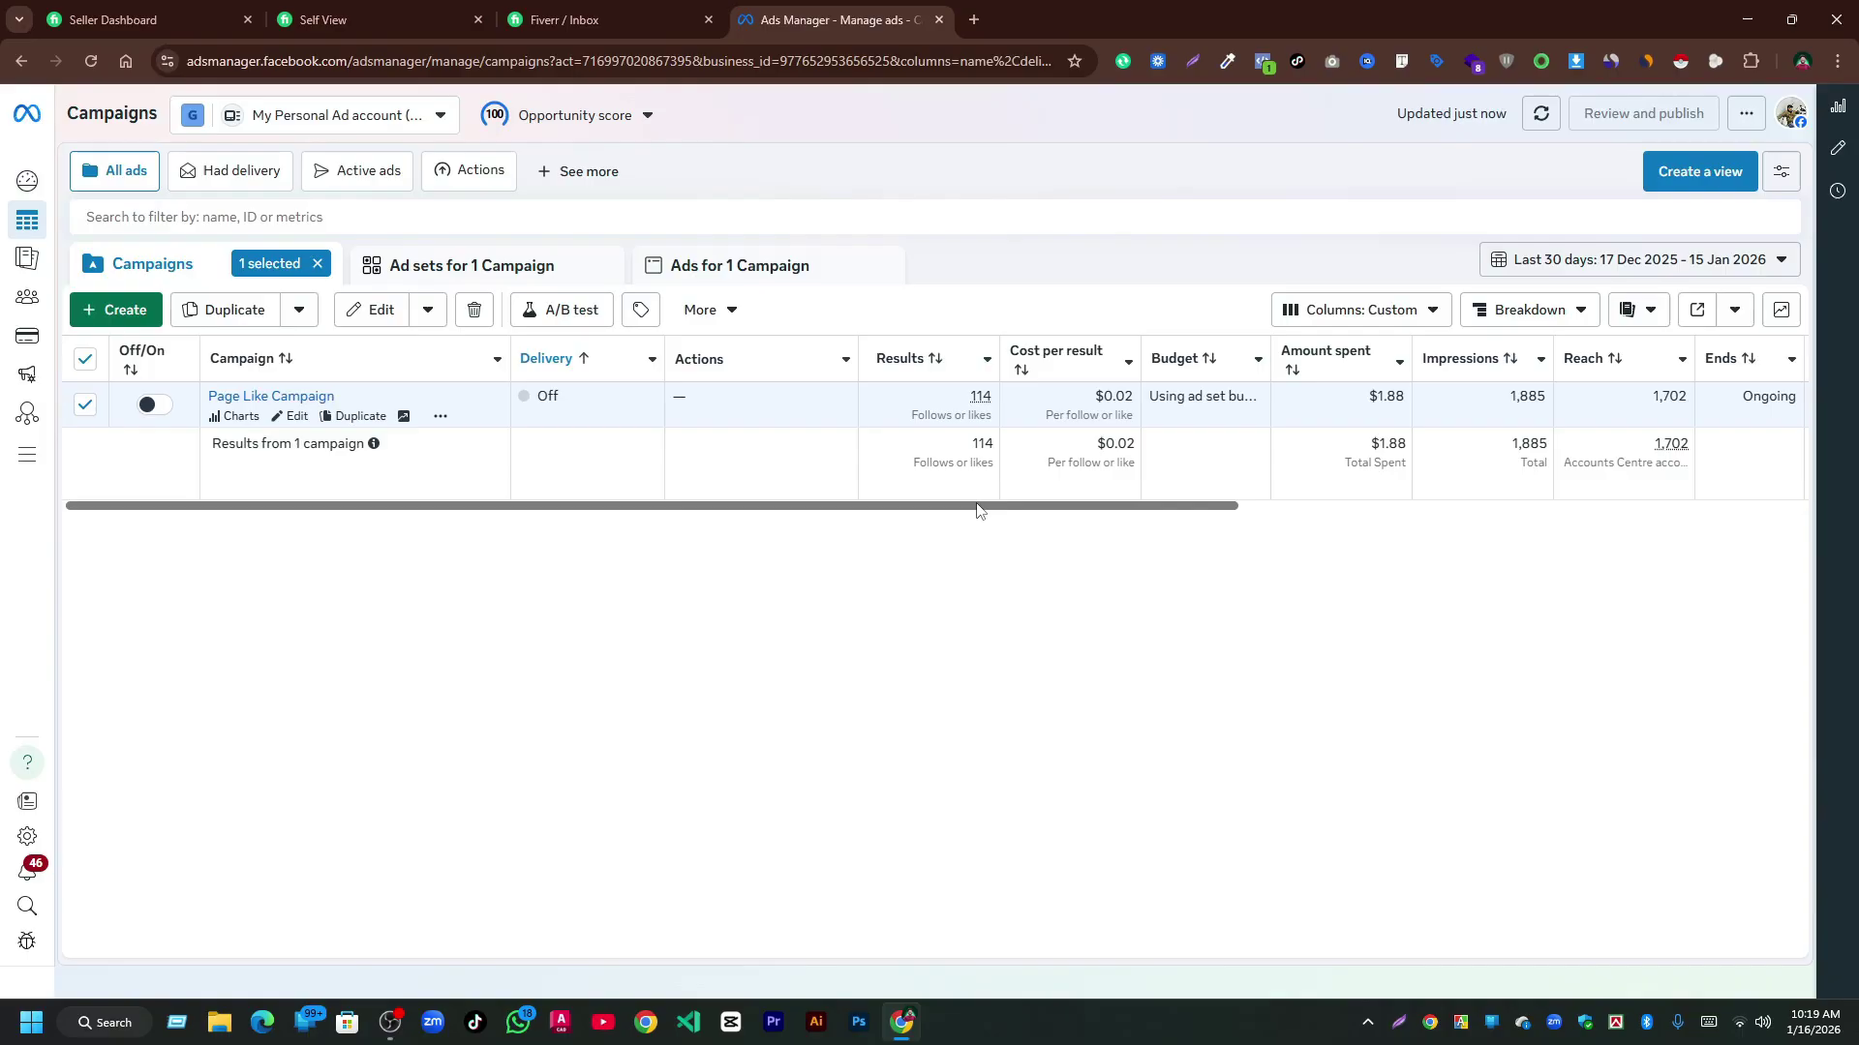
left_click_drag(977, 506, 989, 506)
left_click_drag(1089, 443, 1101, 442)
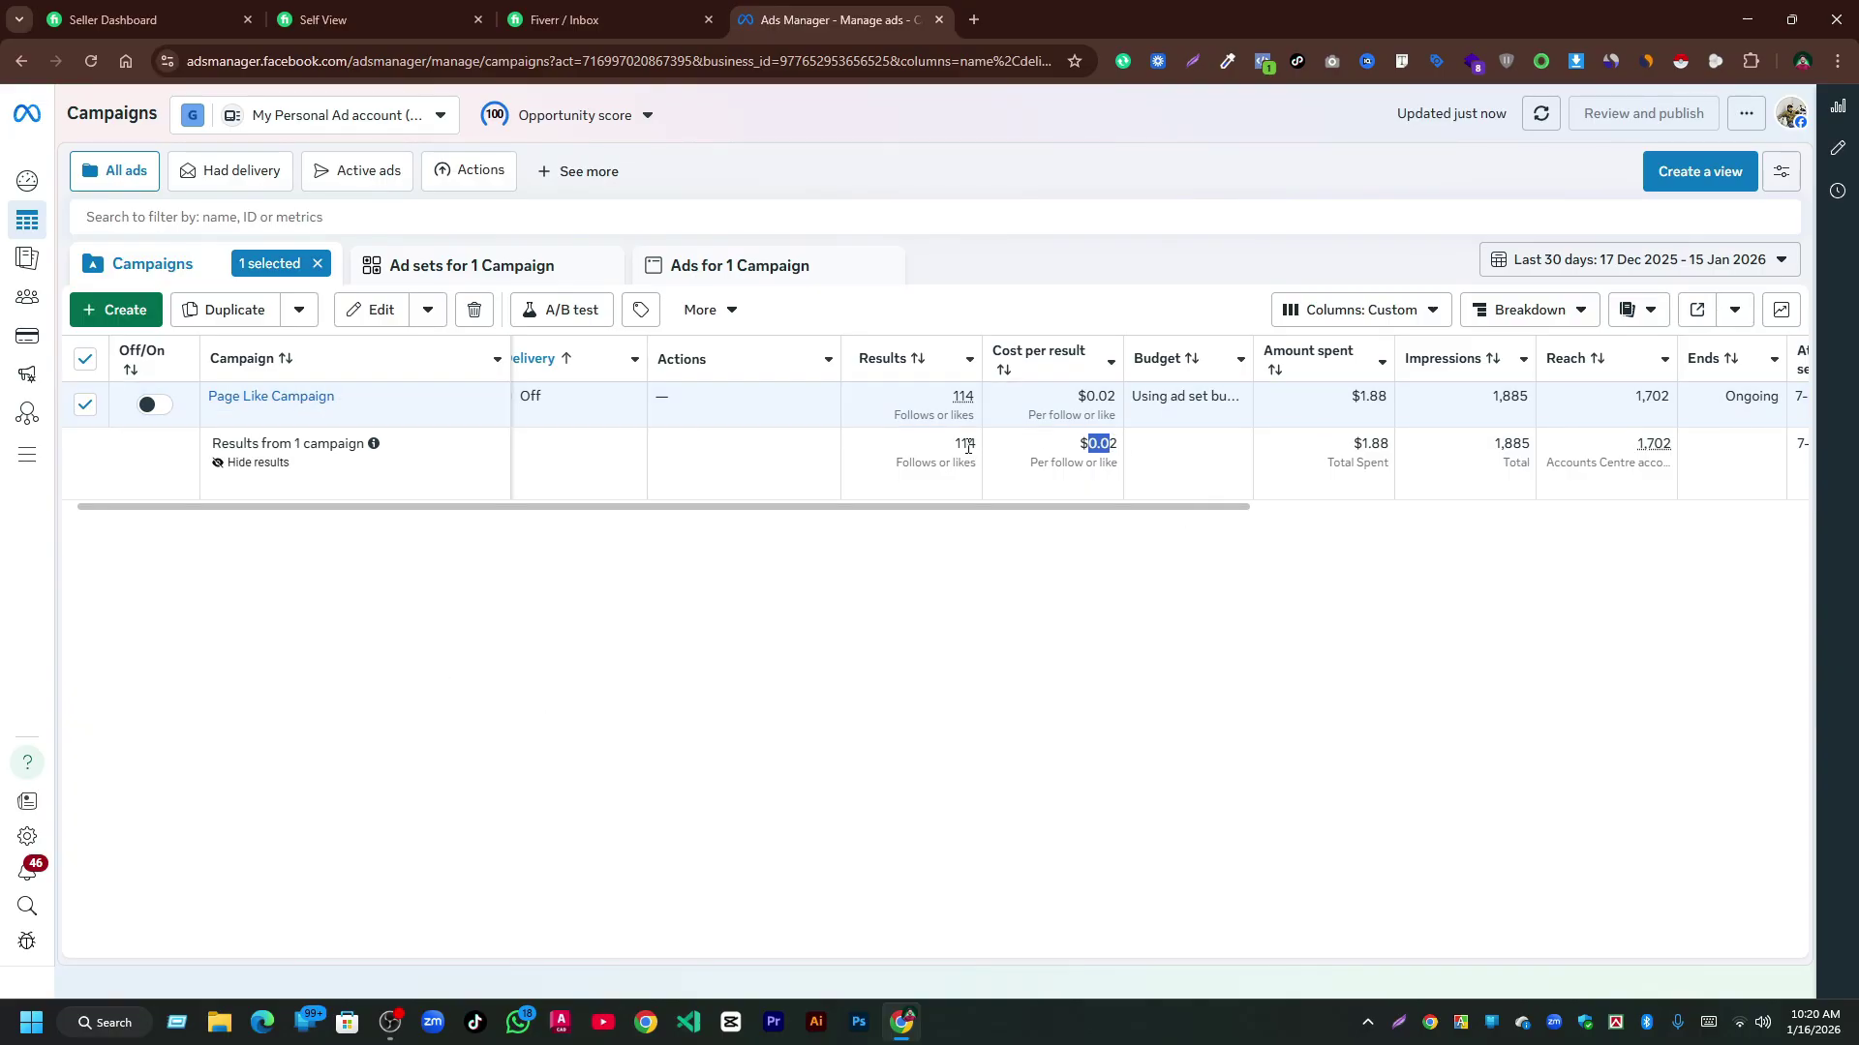
left_click_drag(1361, 446, 1380, 446)
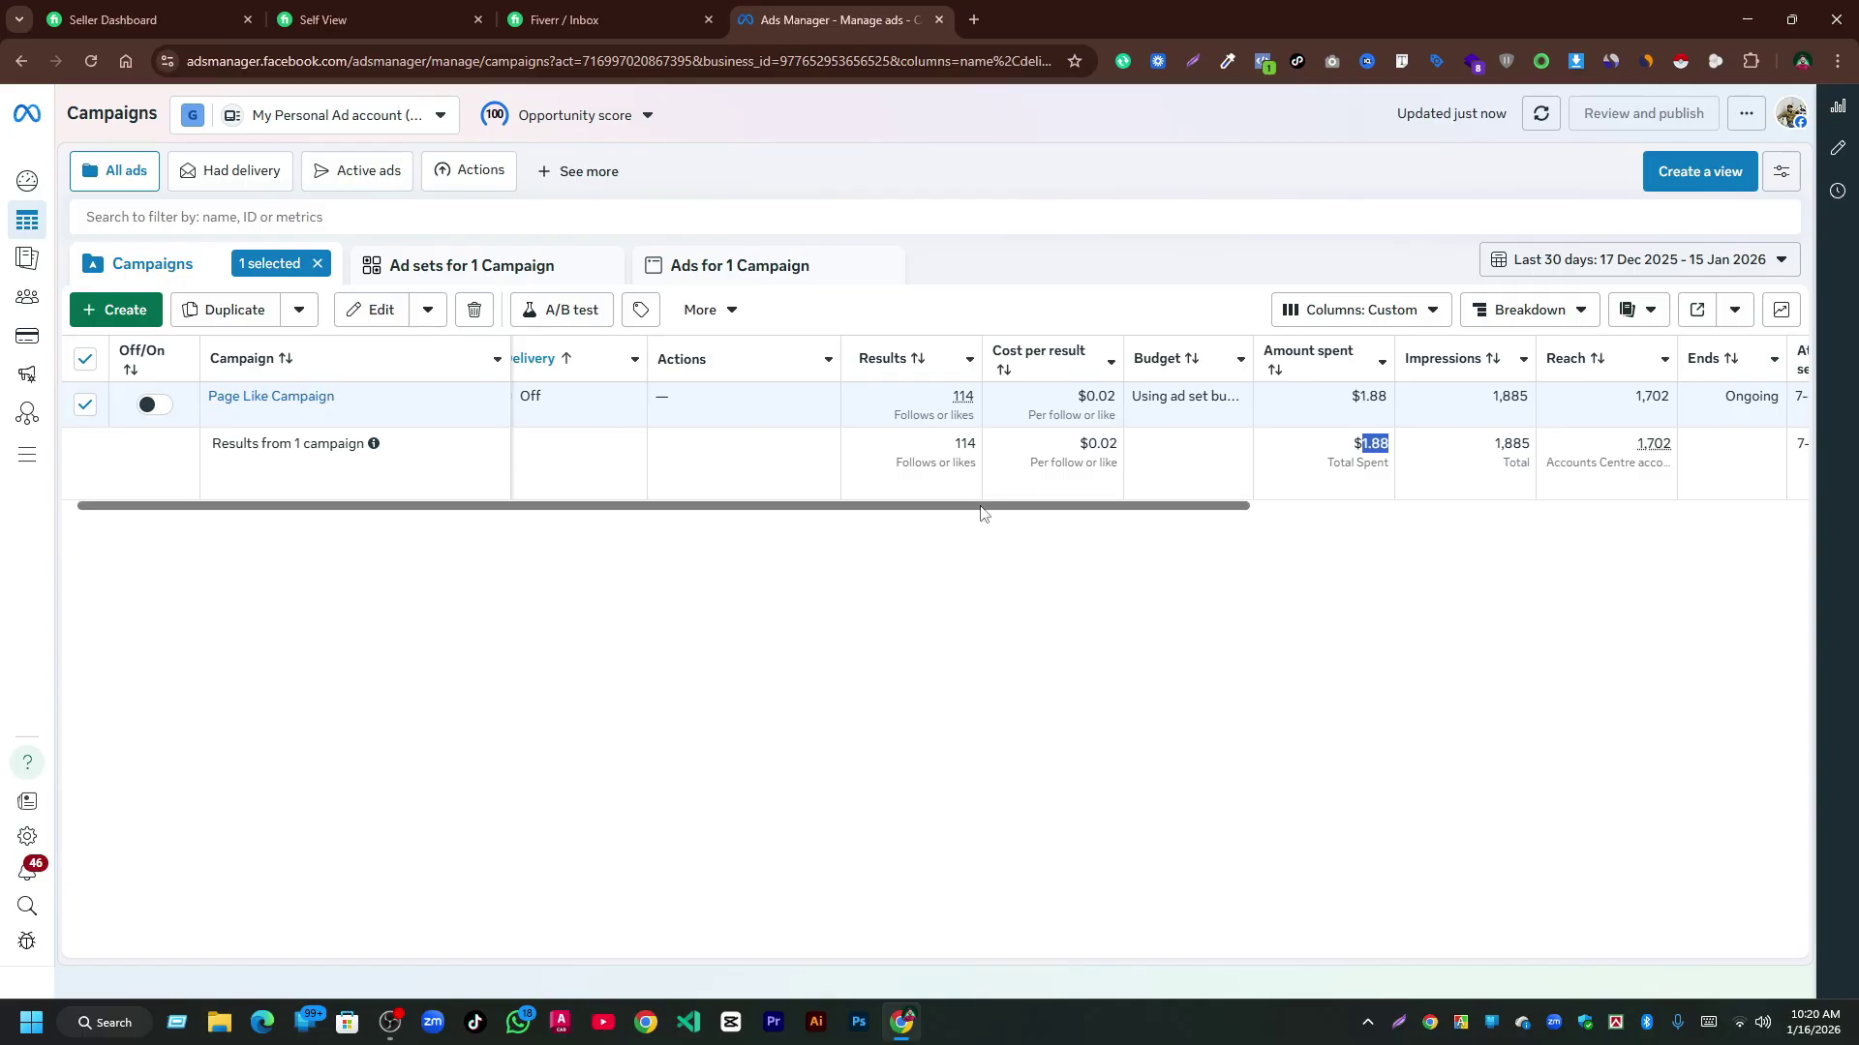
mouse_move(979, 506)
left_mouse_down()
mouse_move(1006, 513)
mouse_move(979, 513)
left_mouse_up()
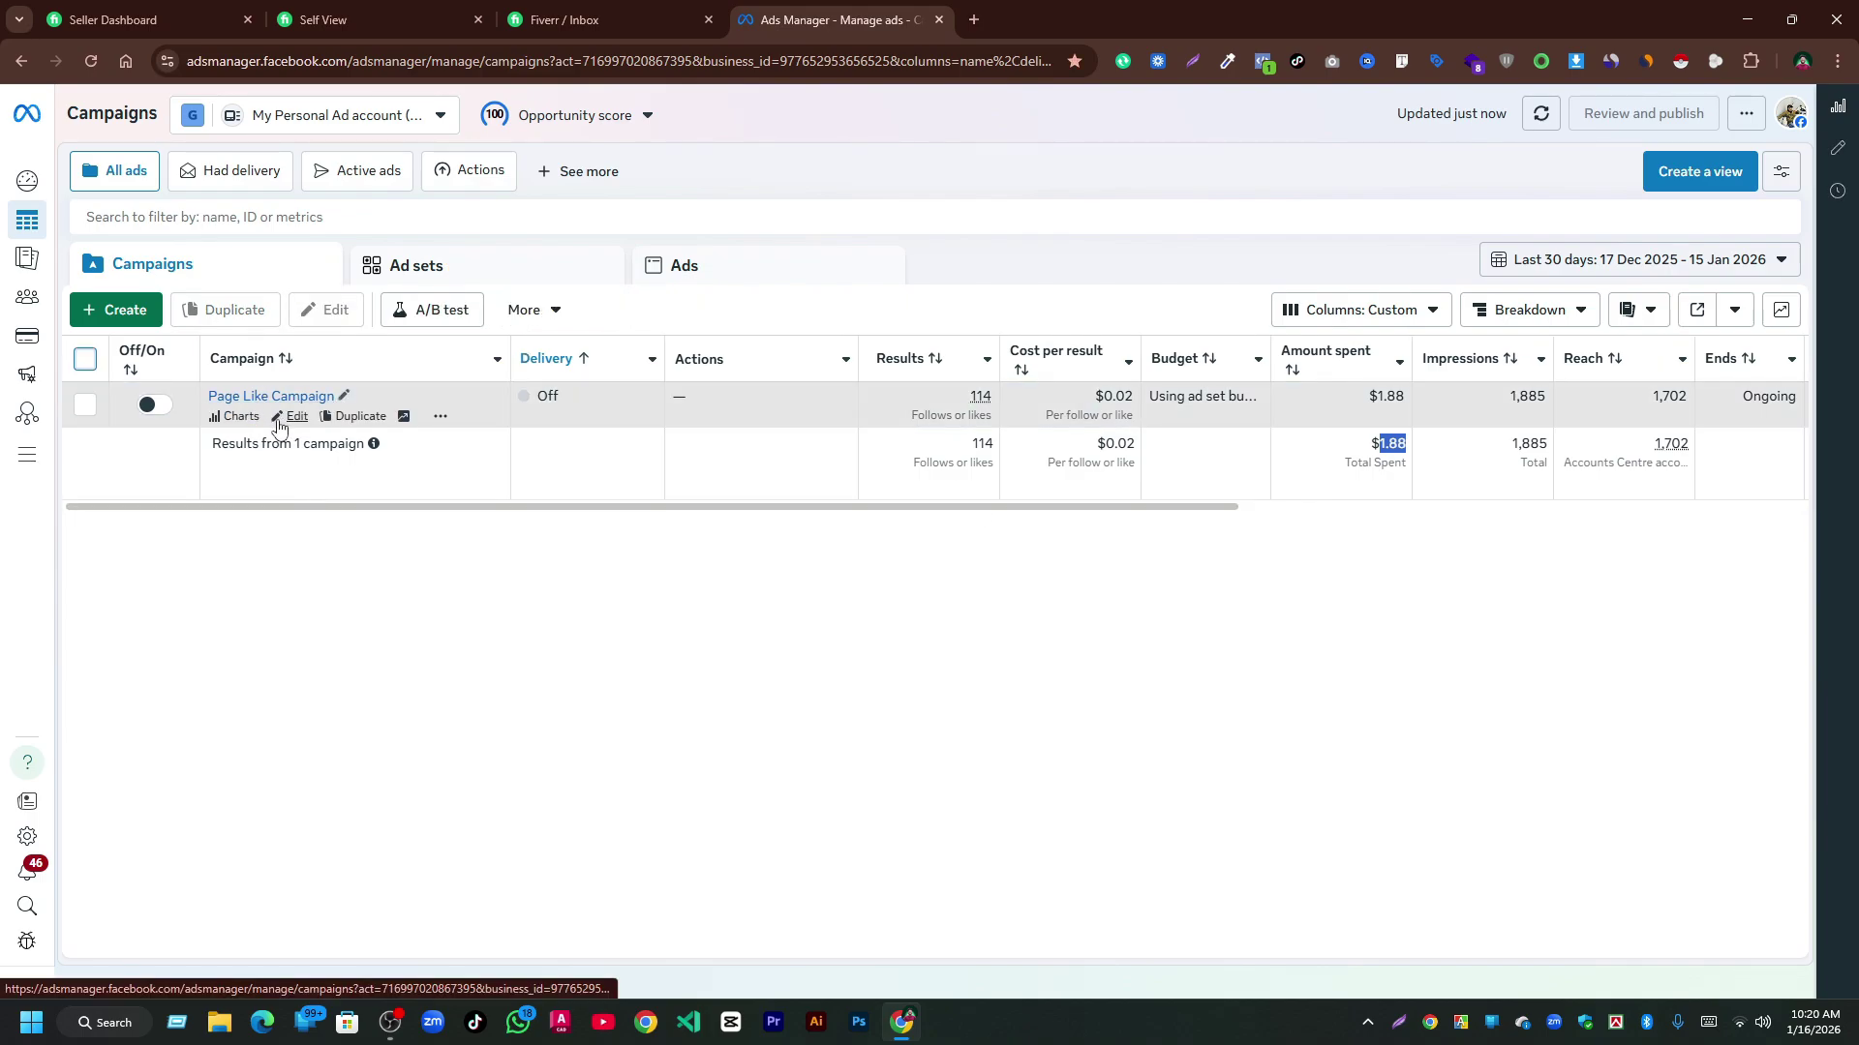
Open the Page Like Campaign for editing and review its name, details, budget strategy, A/B test and special ad category settings.
left_click(286, 418)
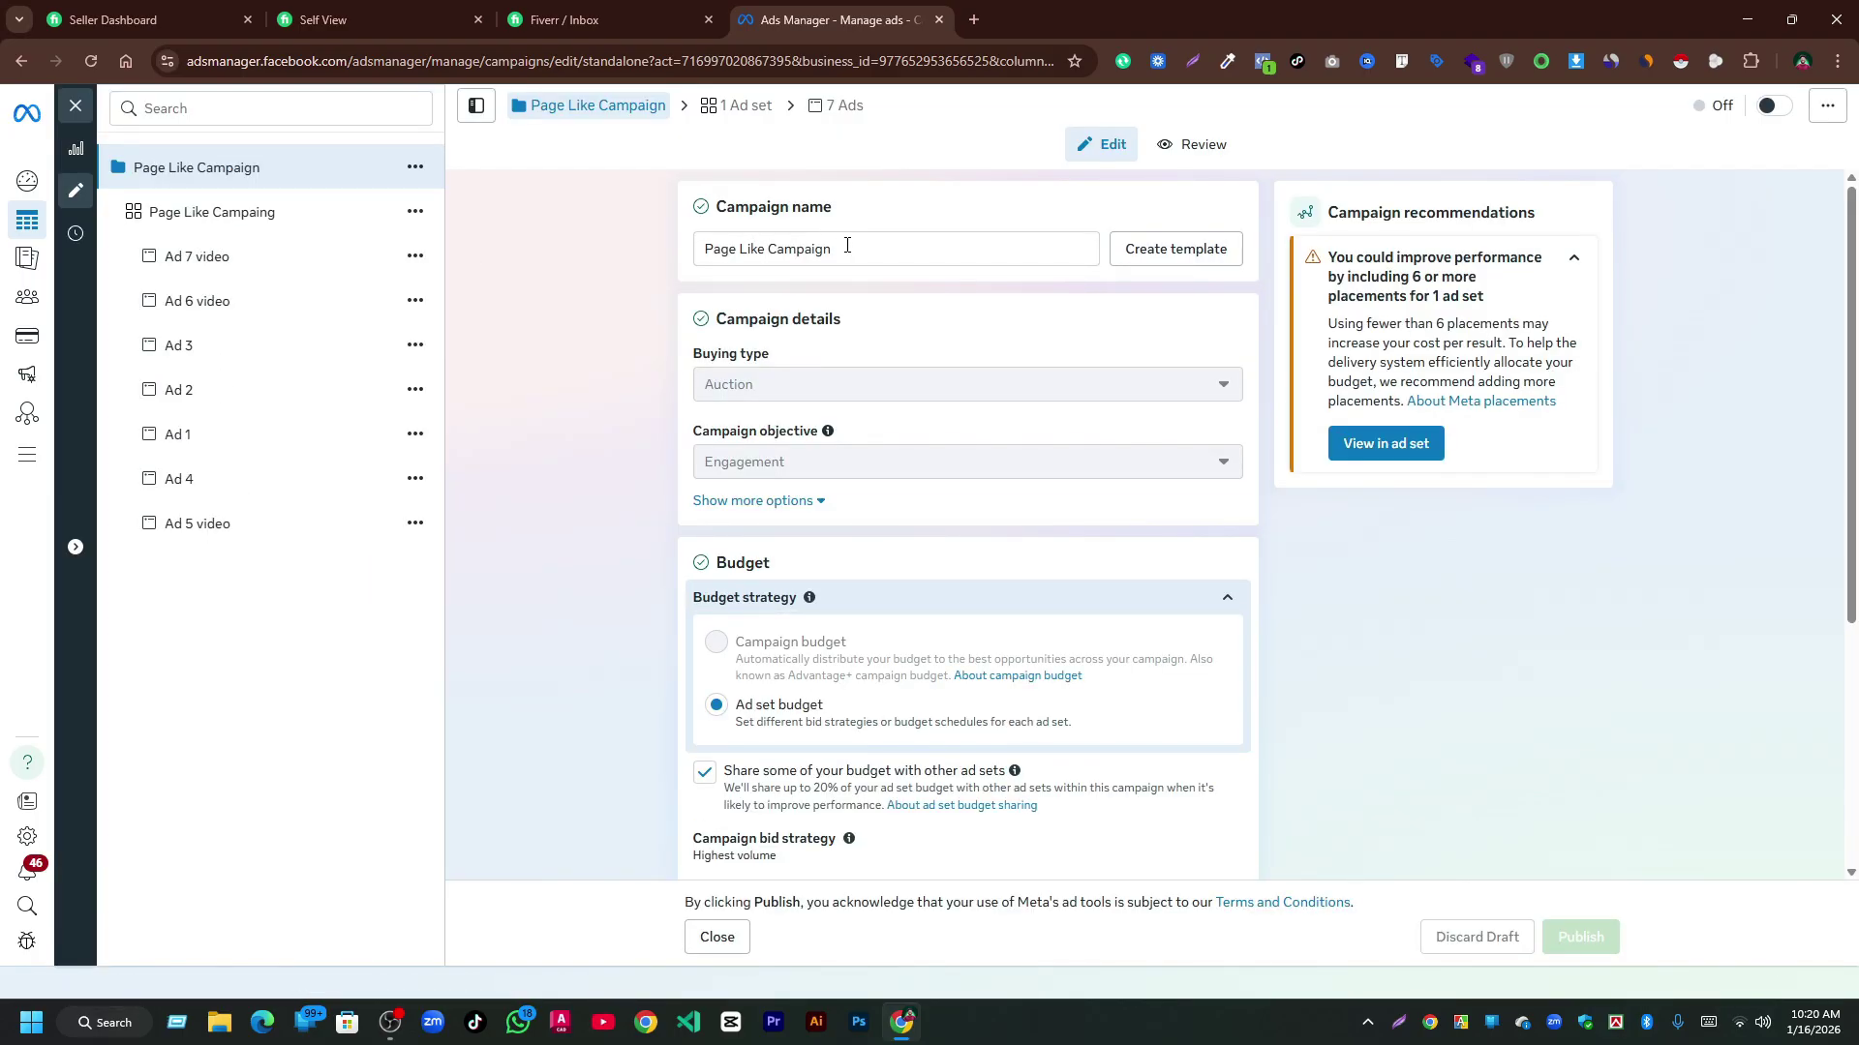
left_click_drag(847, 245, 664, 254)
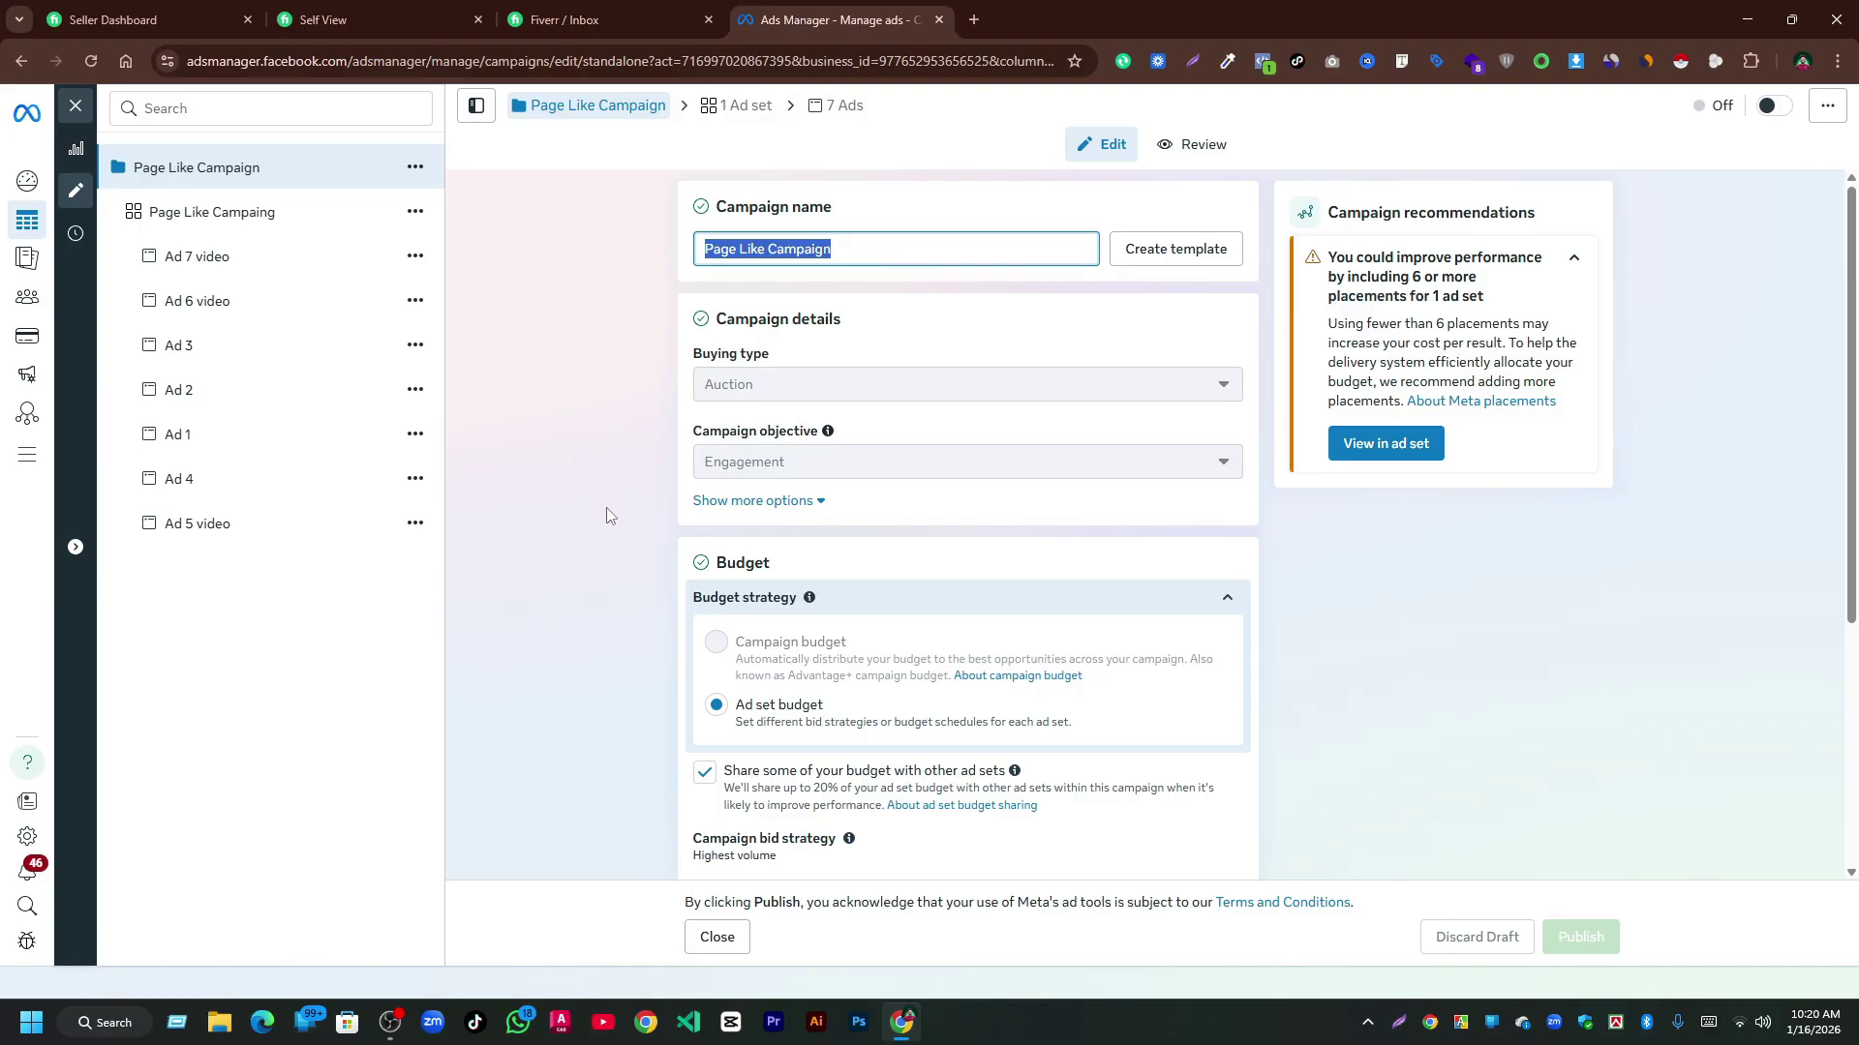
scroll(802, 416, "down", 1)
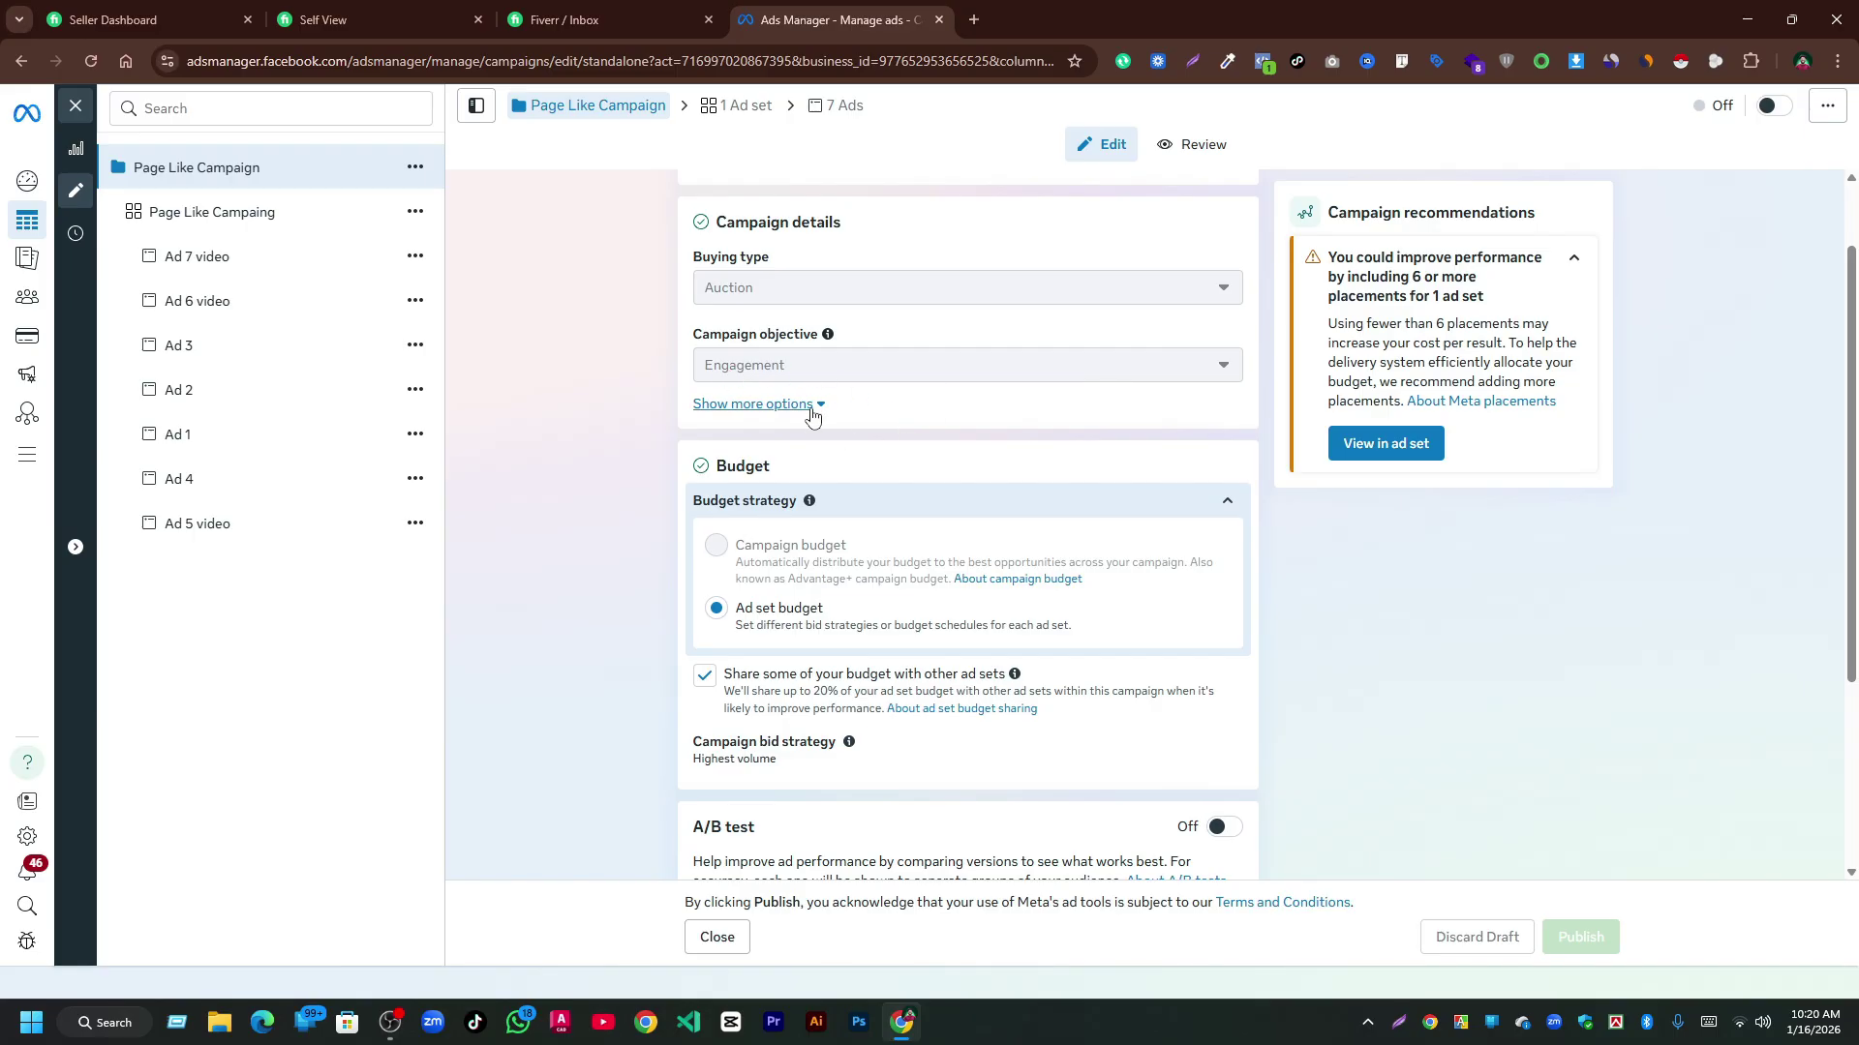
left_click(765, 405)
scroll(812, 406, "down", 3)
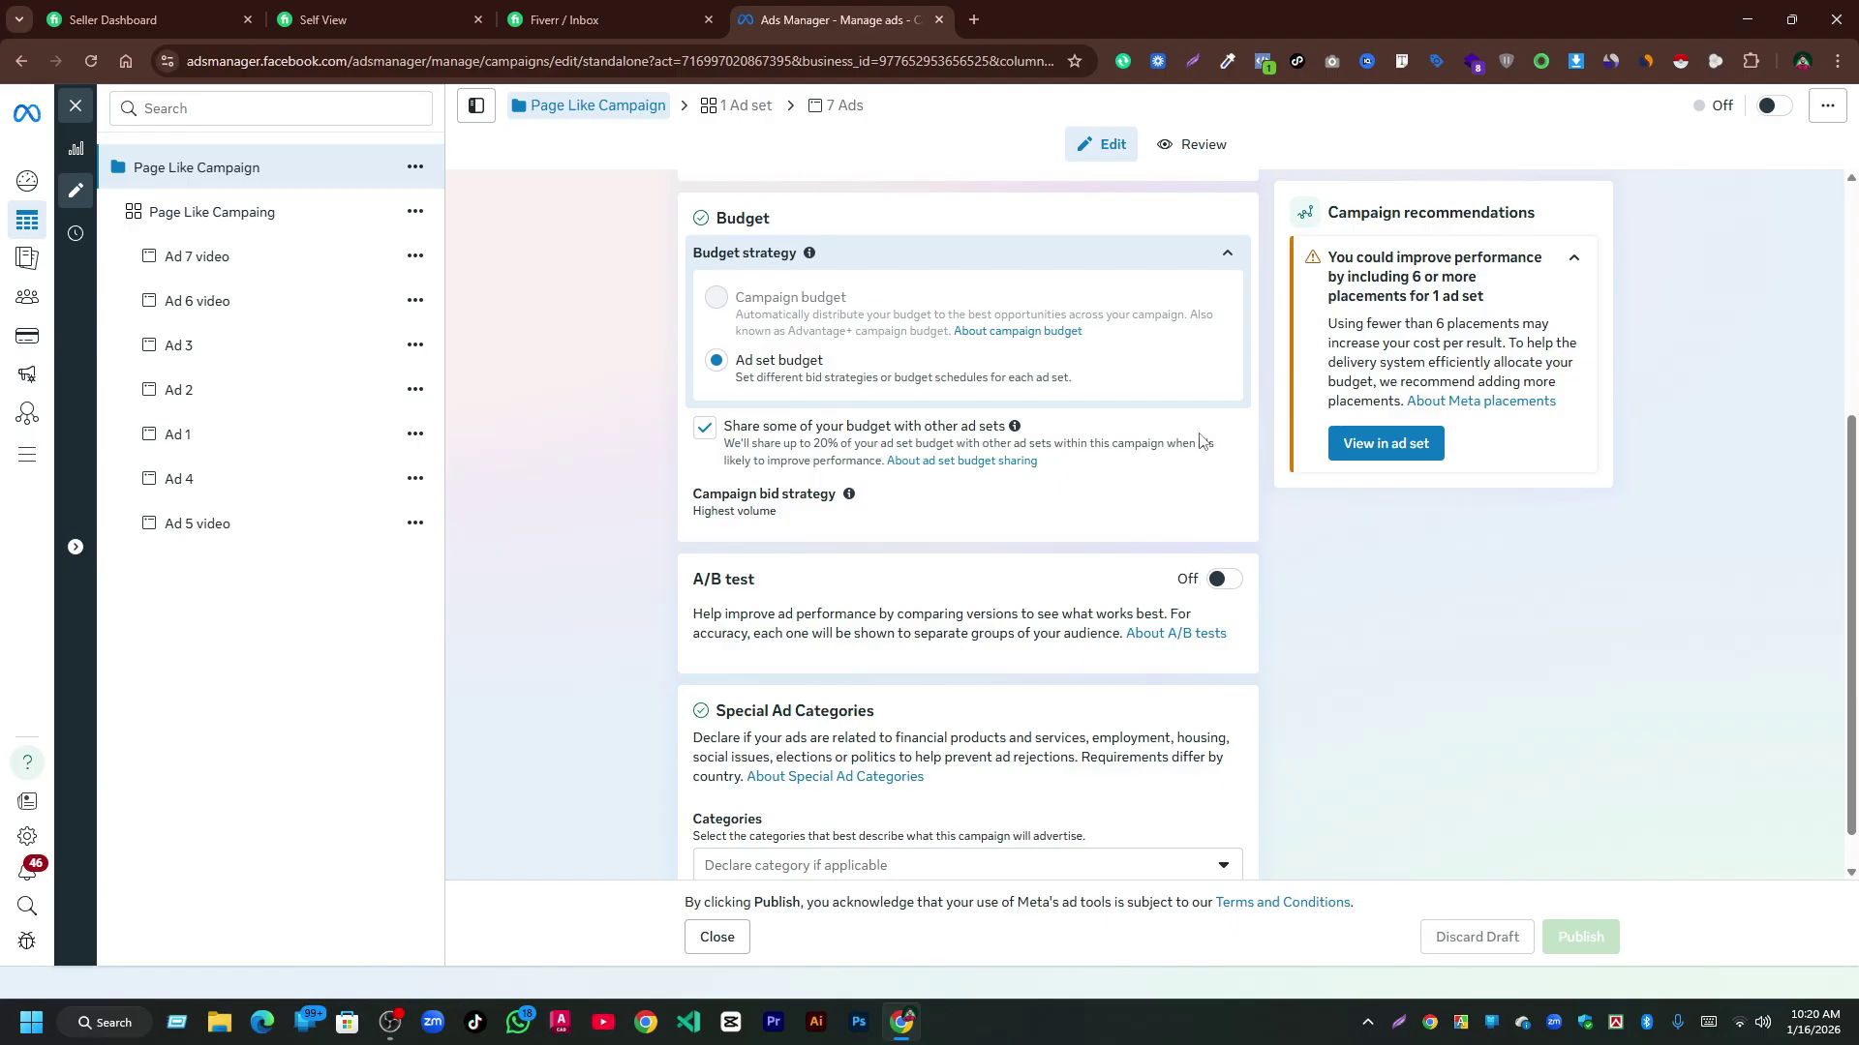
scroll(842, 566, "up", 2)
scroll(842, 576, "down", 2)
scroll(804, 569, "down", 1)
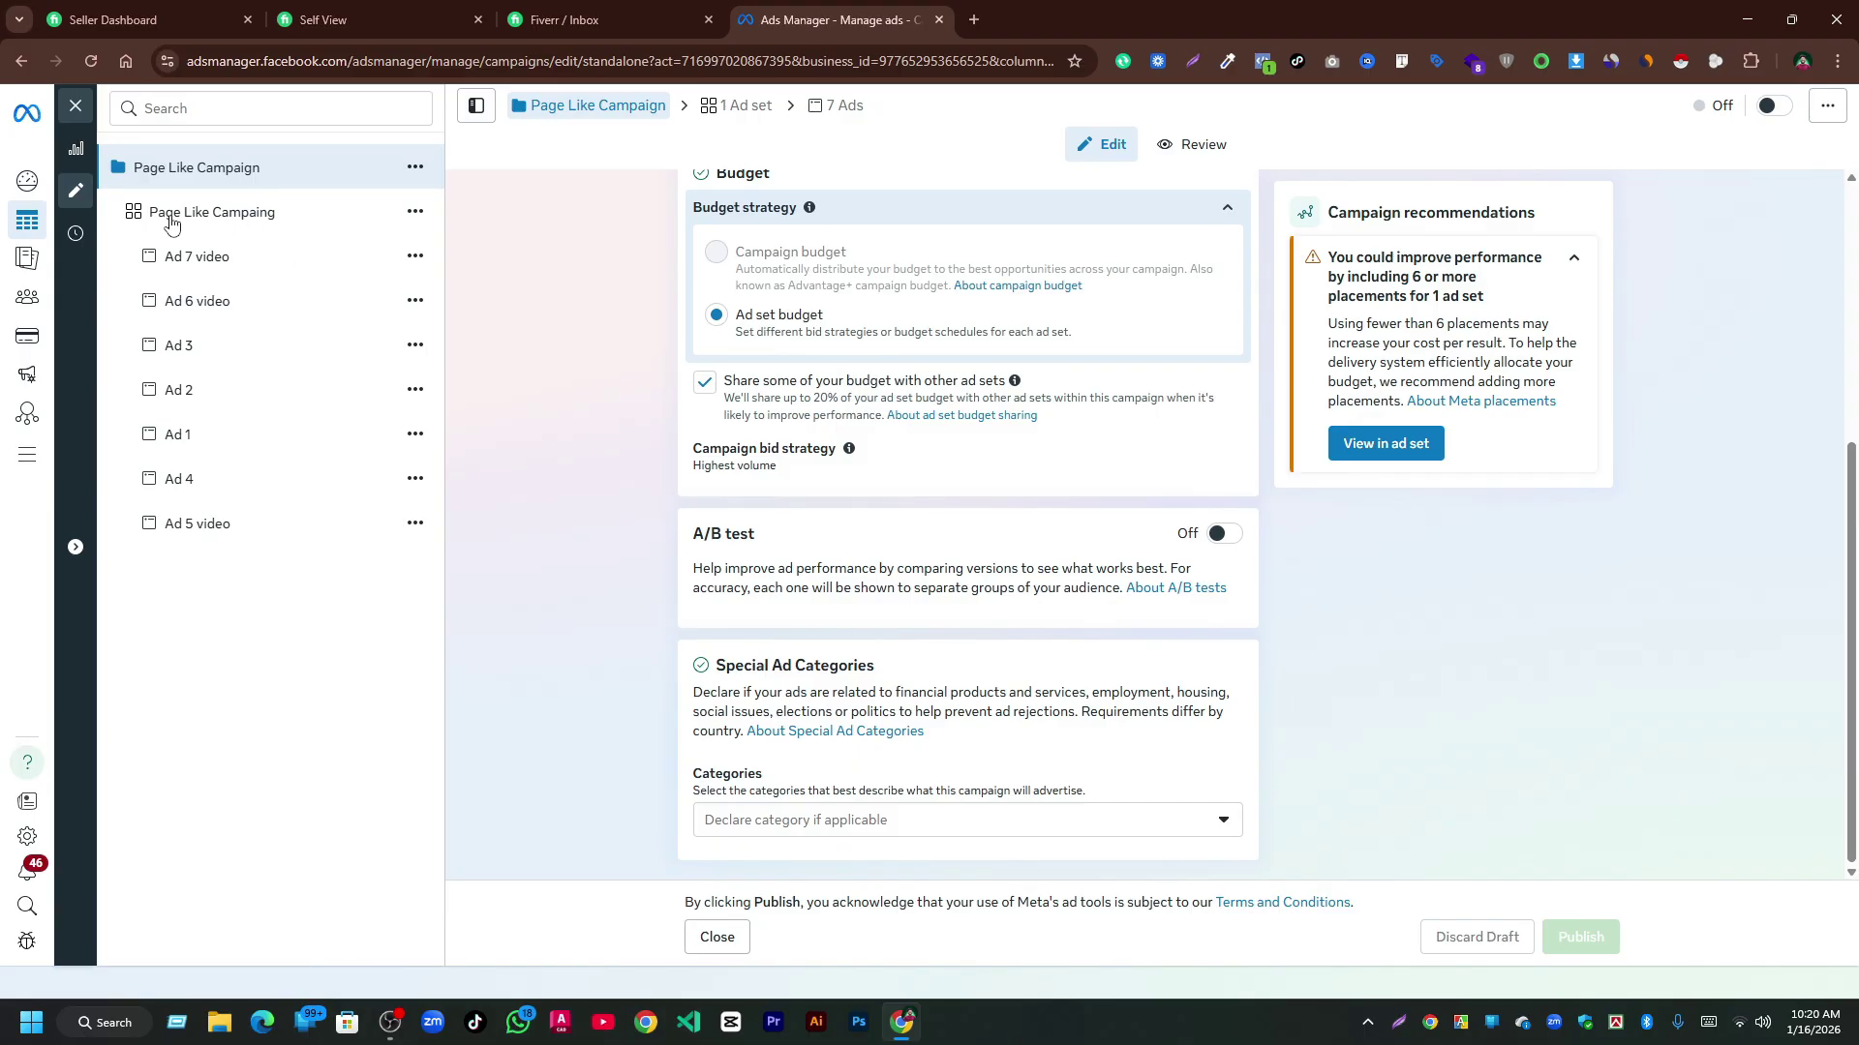
Open the campaign's ad set and review its name, conversion settings, and budget and schedule.
left_click(745, 107)
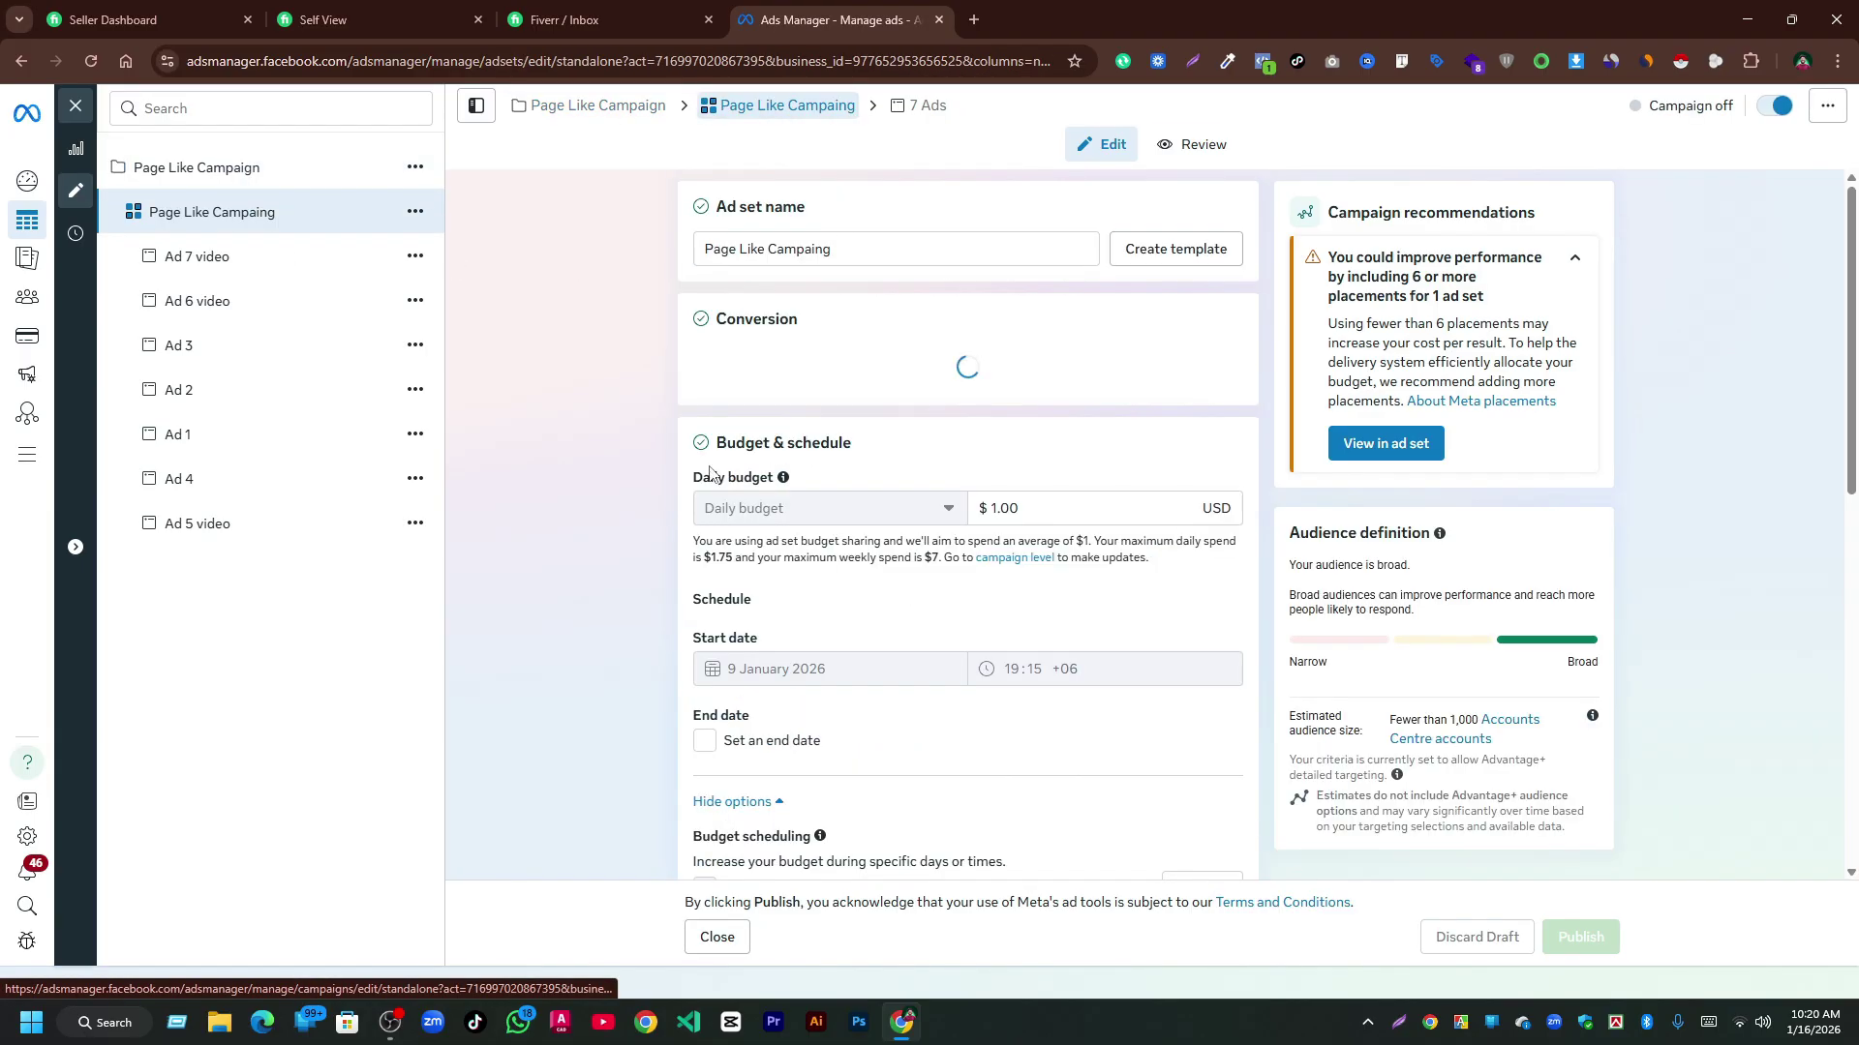
left_click_drag(830, 249, 704, 253)
left_click(901, 340)
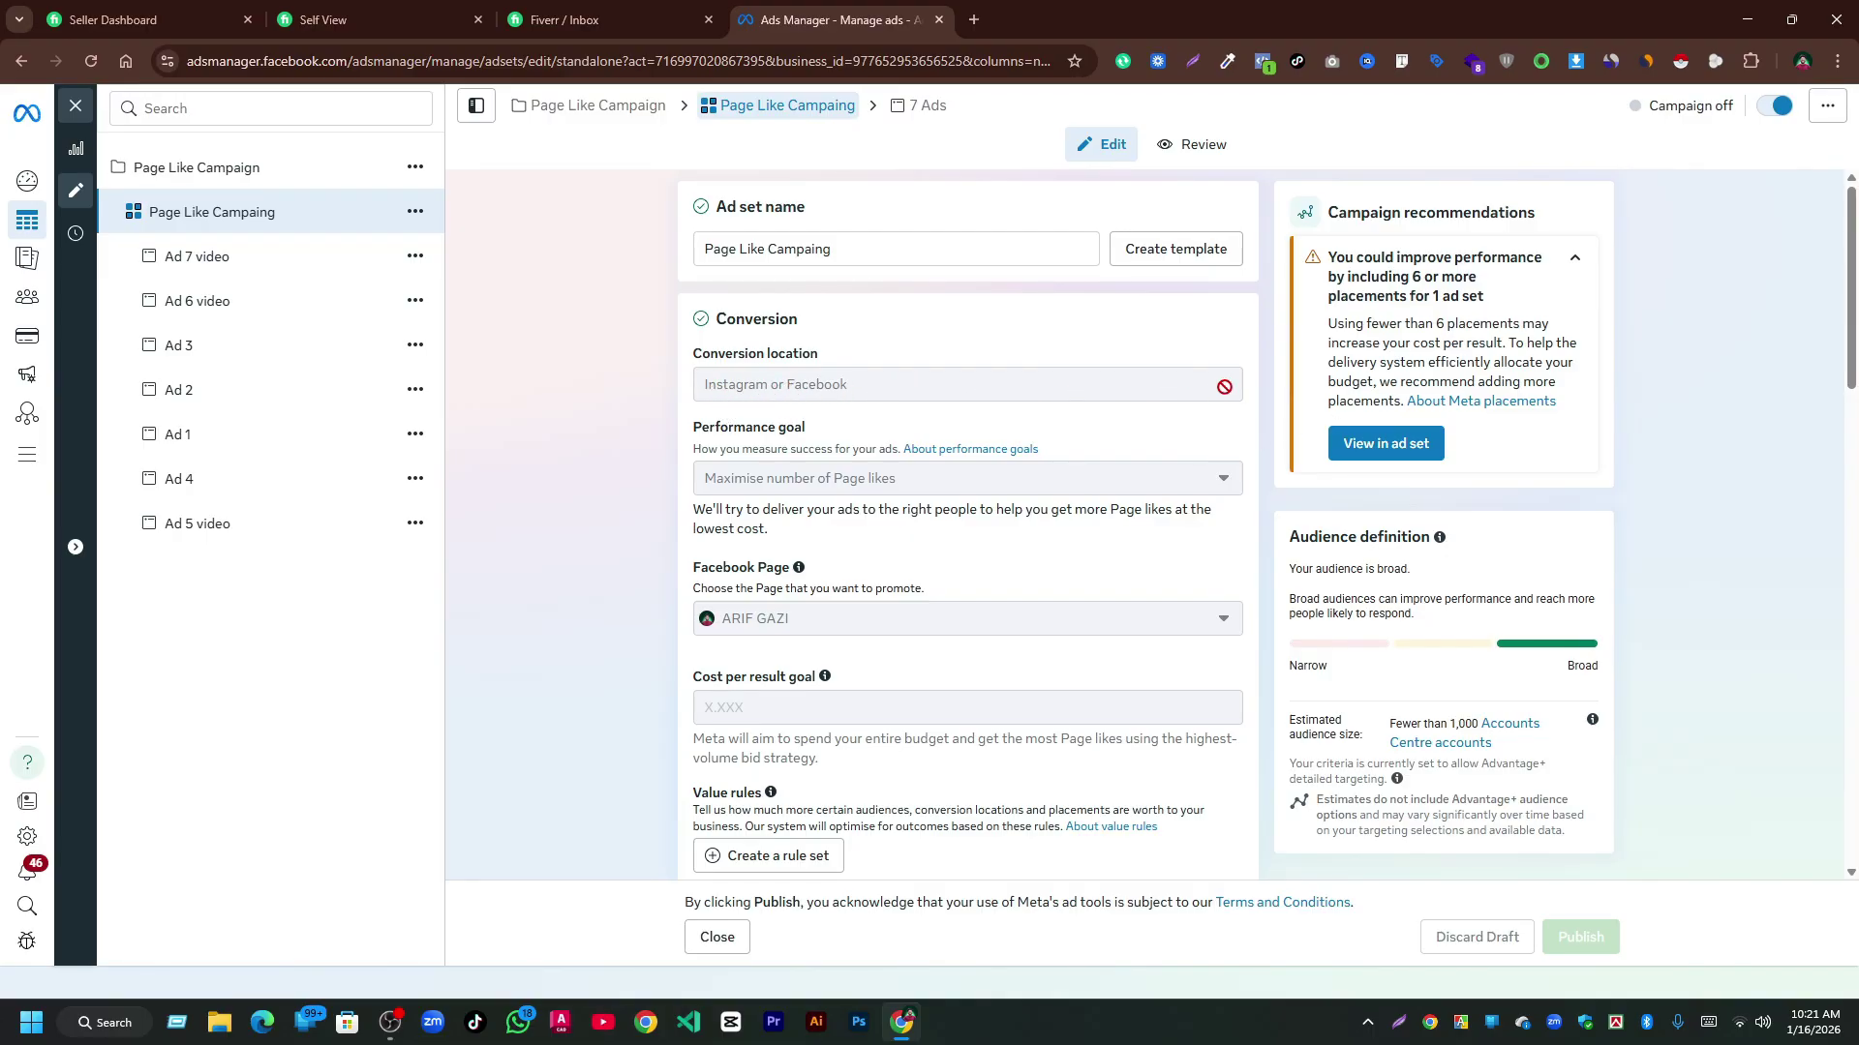
scroll(1113, 513, "down", 7)
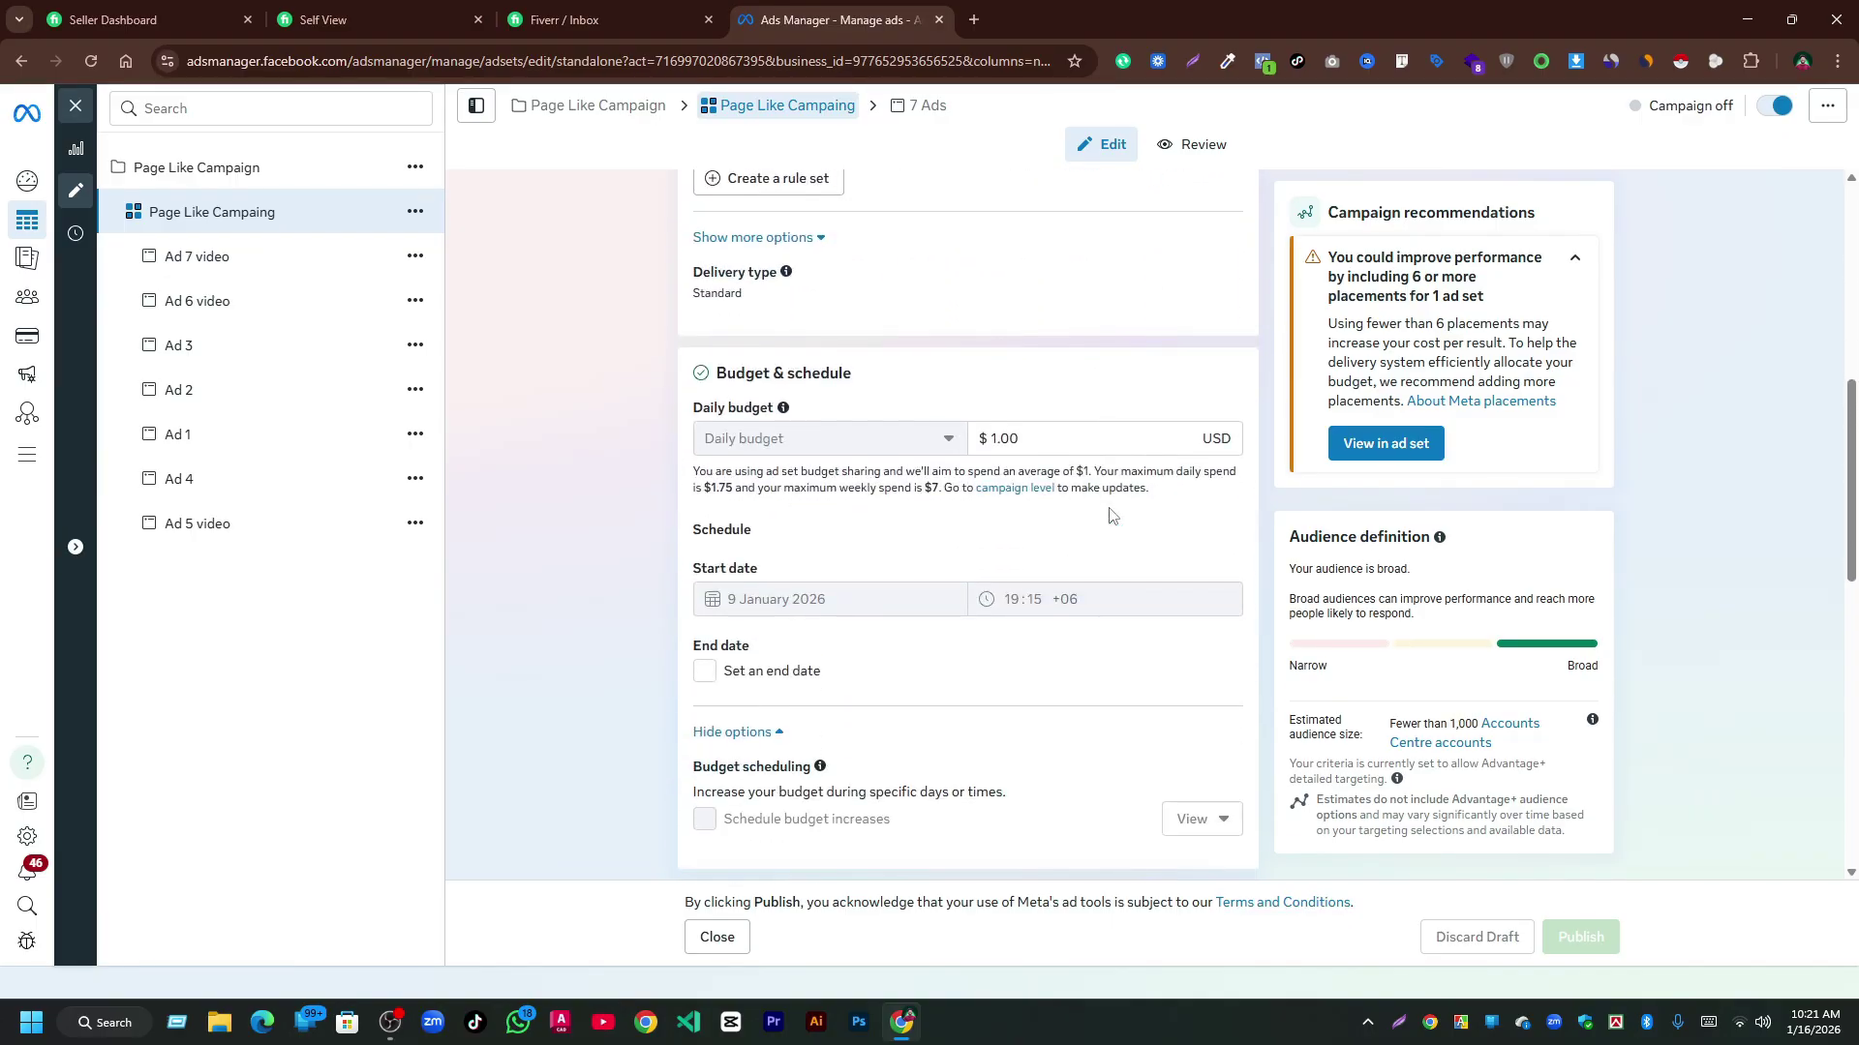
scroll(1113, 513, "up", 7)
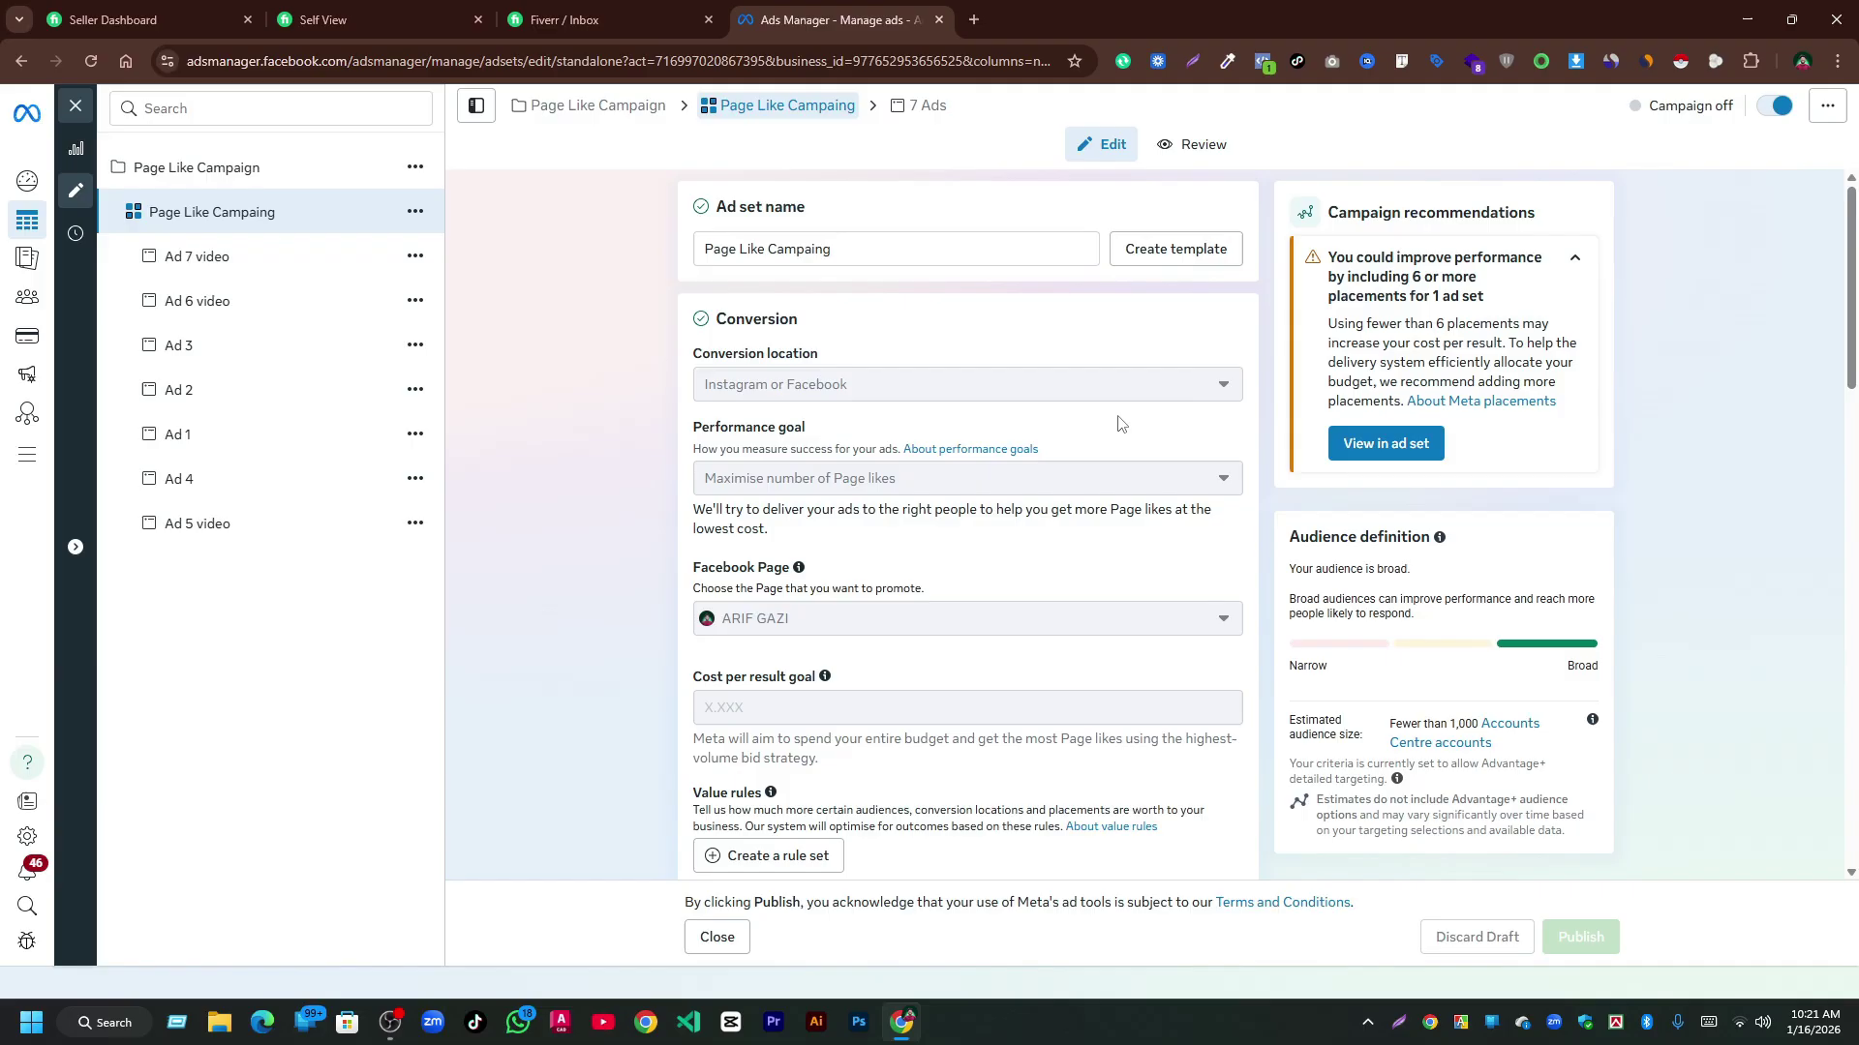
scroll(1113, 421, "down", 3)
scroll(1065, 445, "up", 3)
scroll(639, 782, "down", 1)
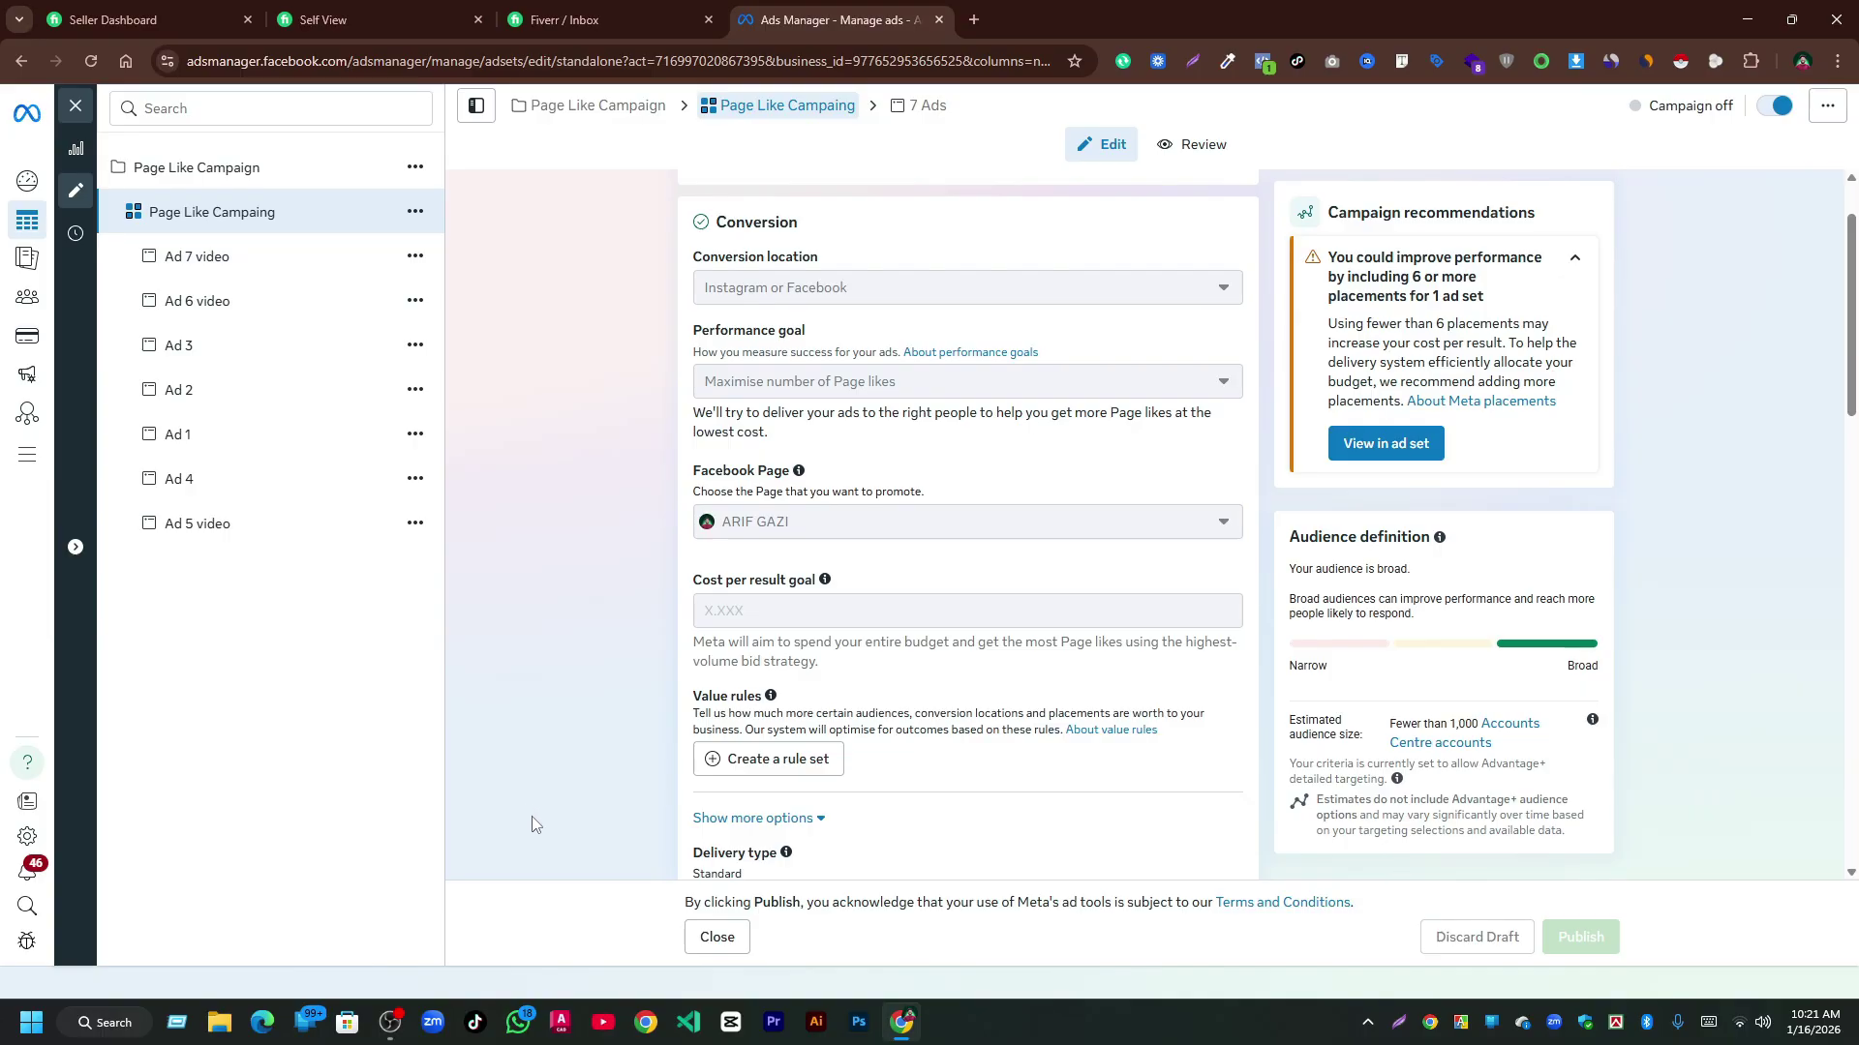
scroll(569, 704, "up", 1)
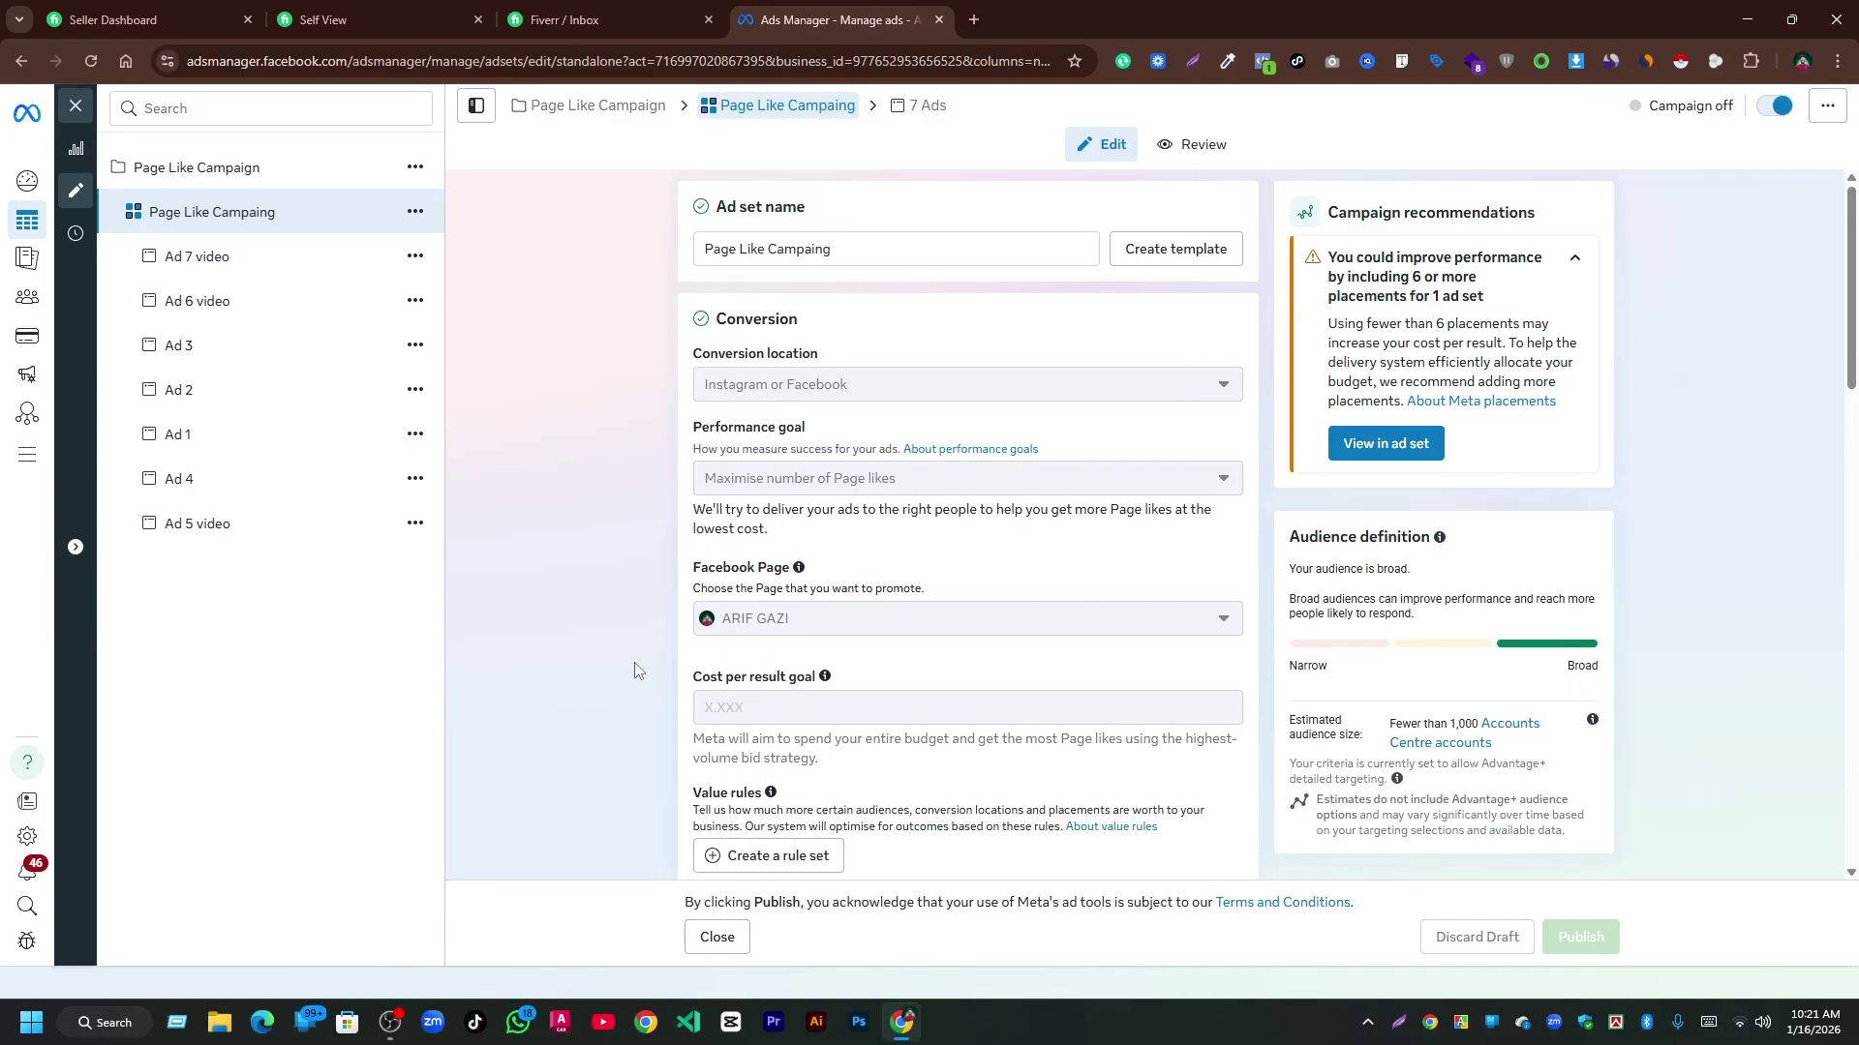
Open the bookmarked Miro flowchart board in a new browser tab and enlarge the campaign structure image showing Ad 1 to Ad 7.
left_click(992, 27)
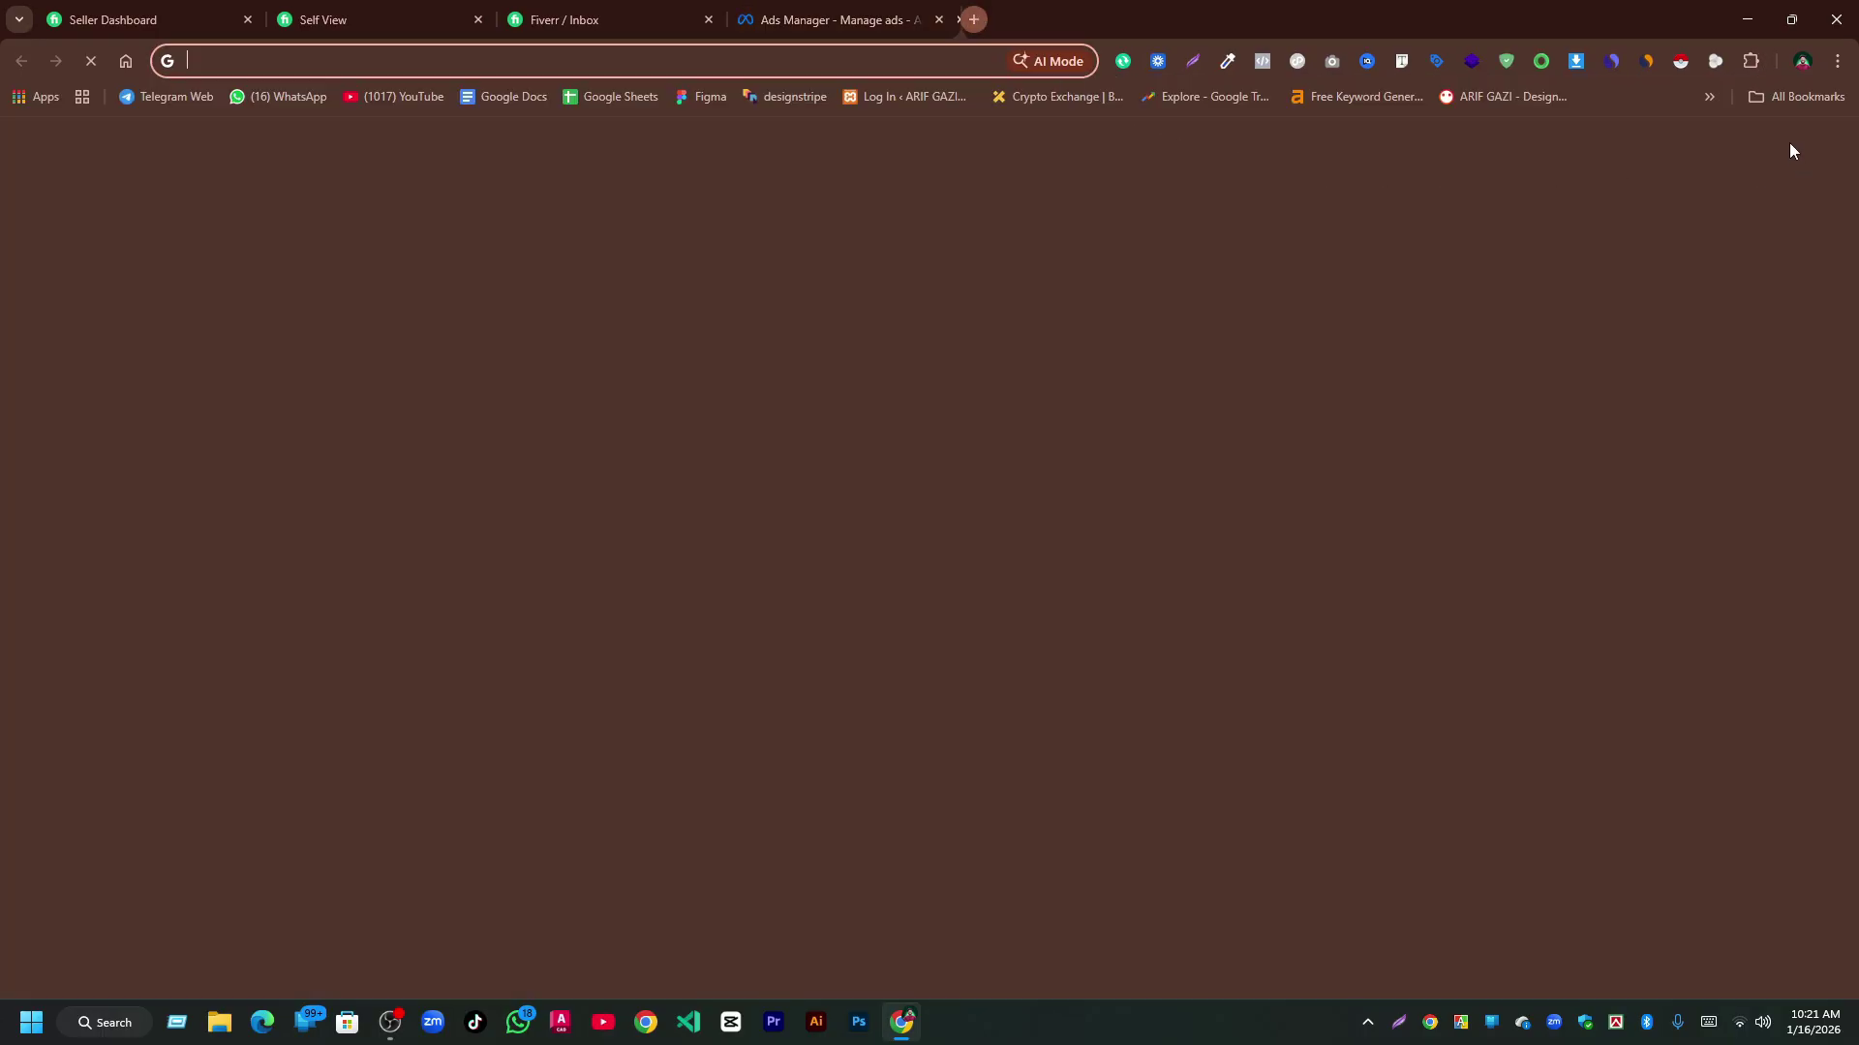
left_click(1793, 100)
mouse_move(1734, 213)
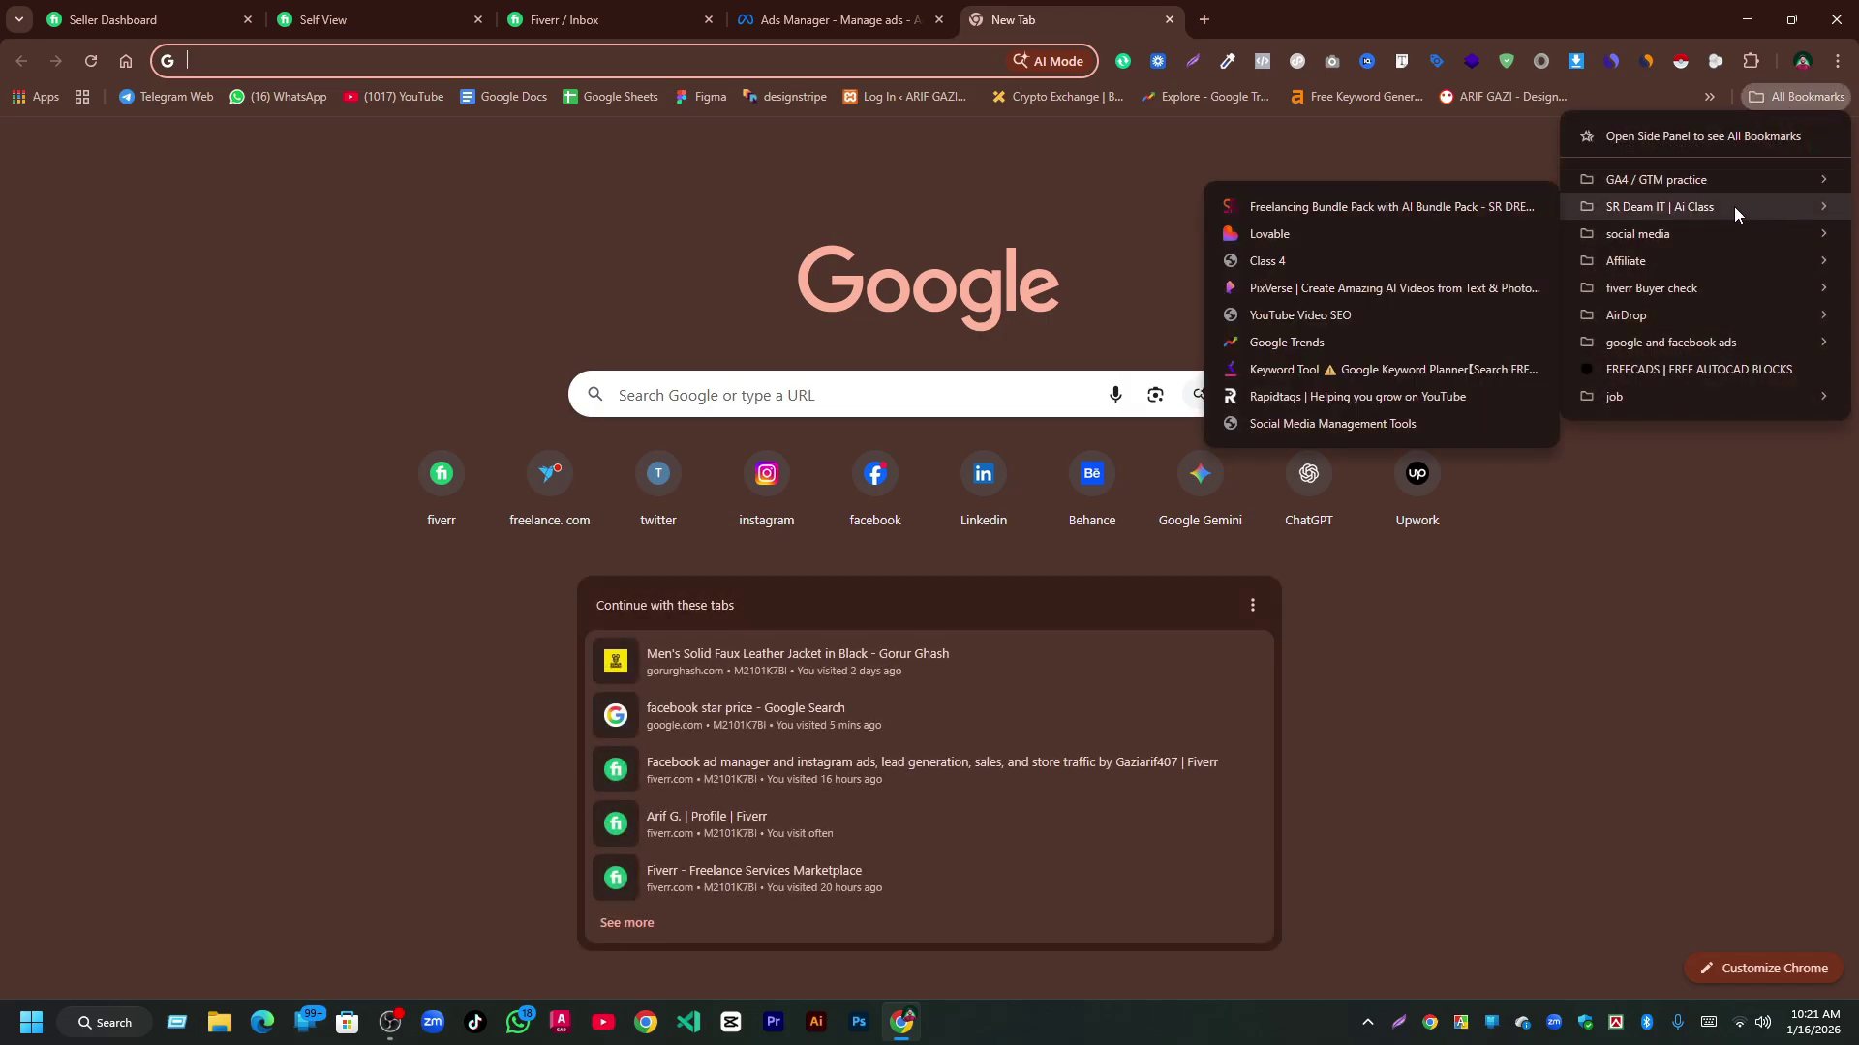
mouse_move(1703, 180)
left_click(1374, 454)
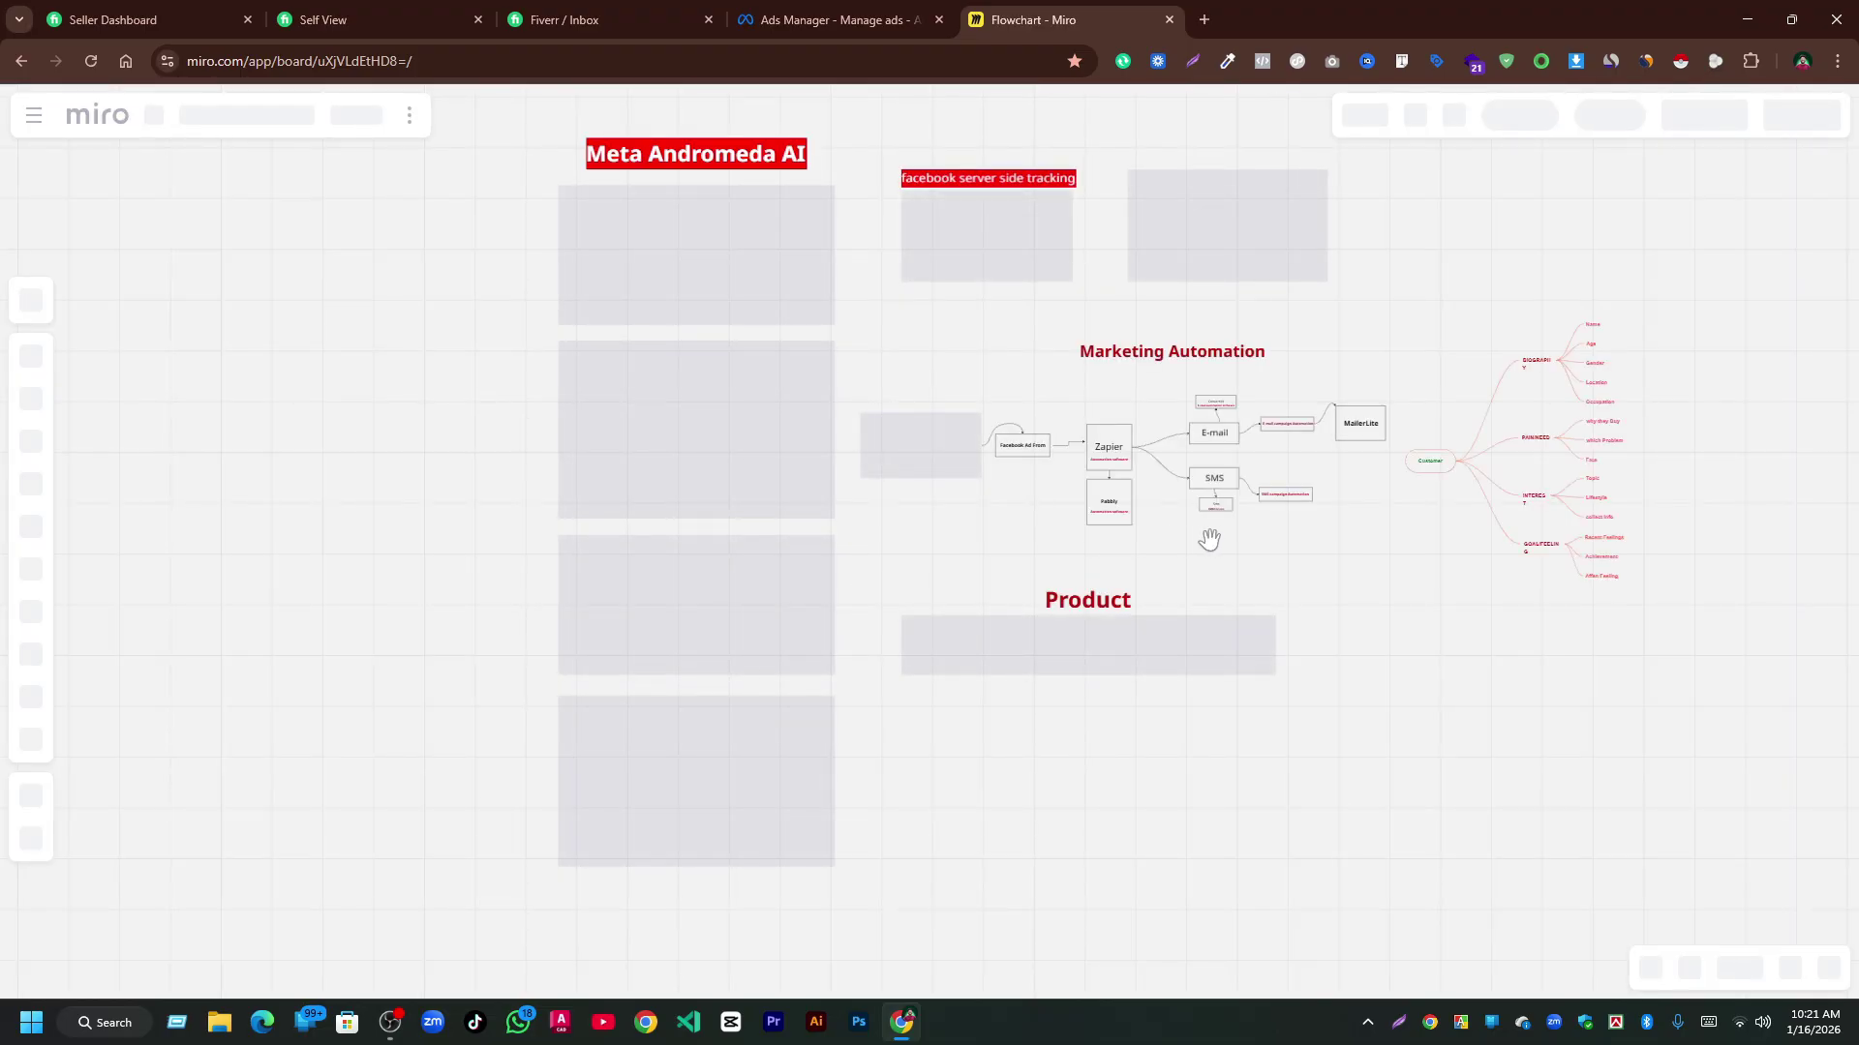
scroll(664, 807, "up", 1)
scroll(664, 808, "up", 6)
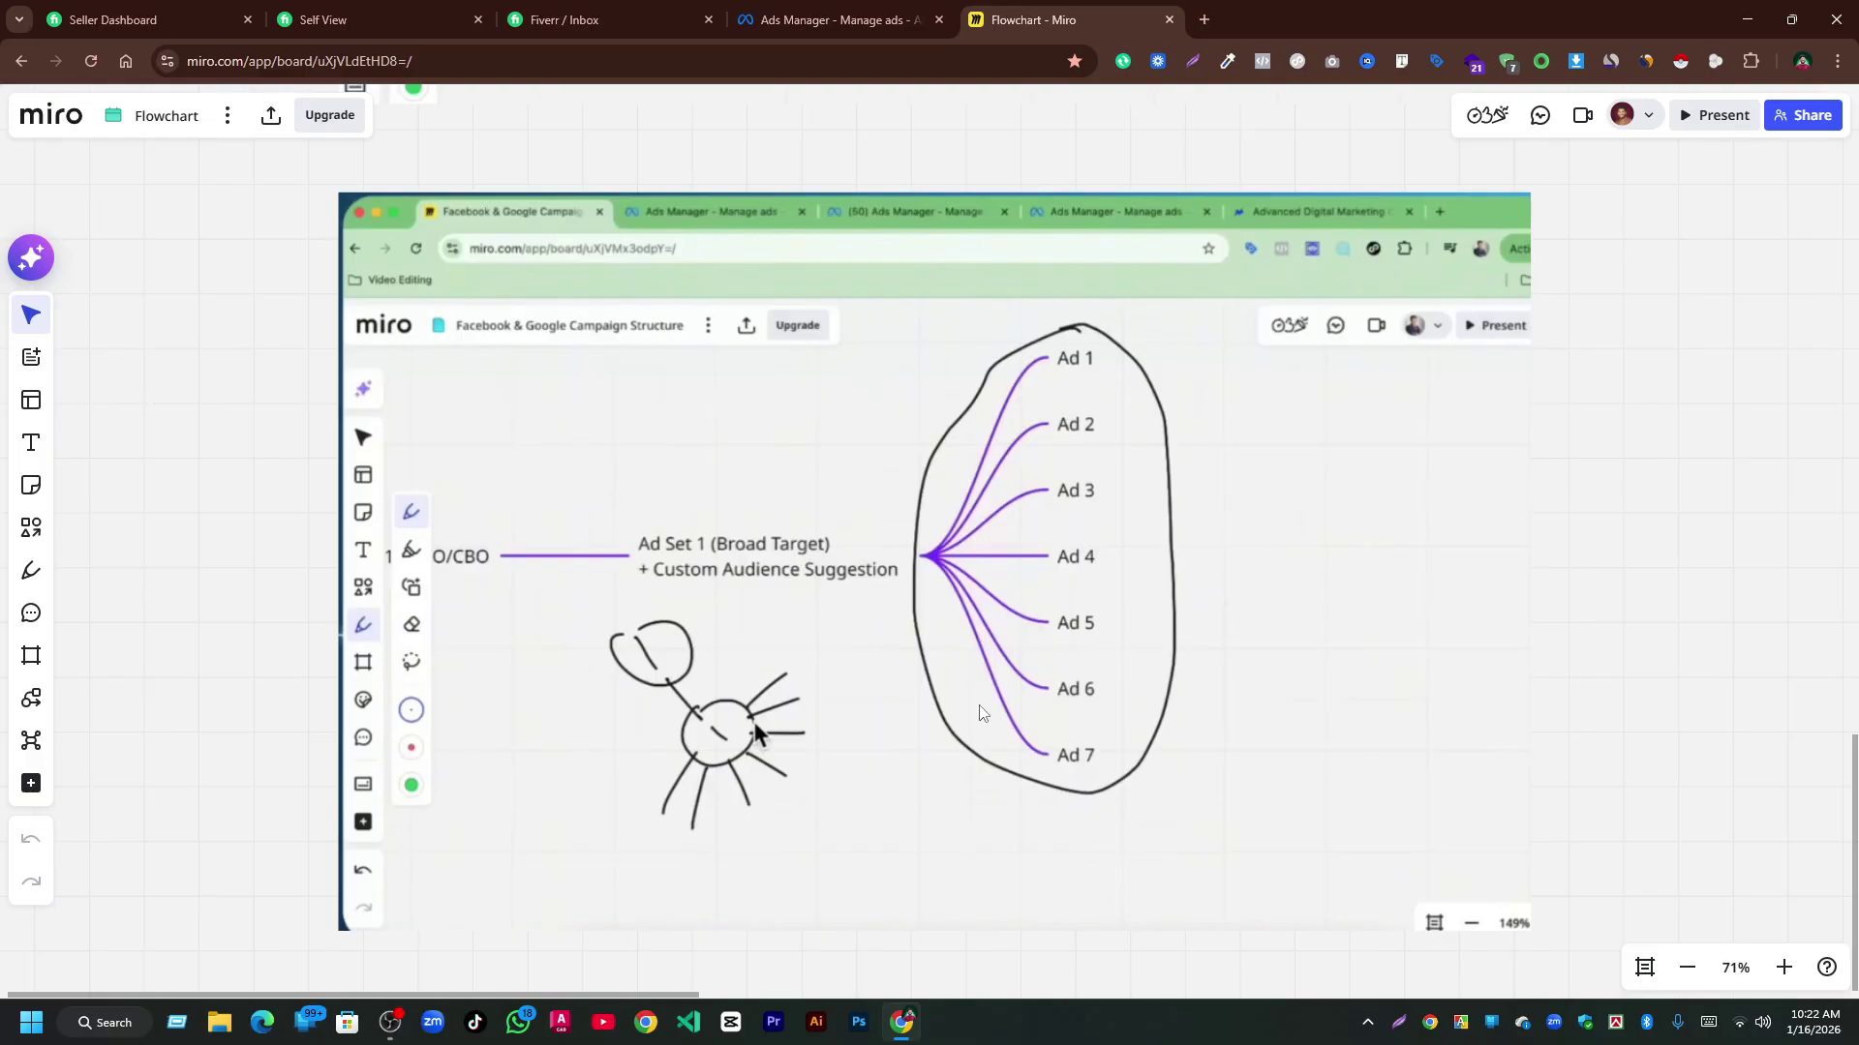
Switch back to Ads Manager, open the campaign's ads and examine the placement previews of Ad 7 video.
left_click(815, 8)
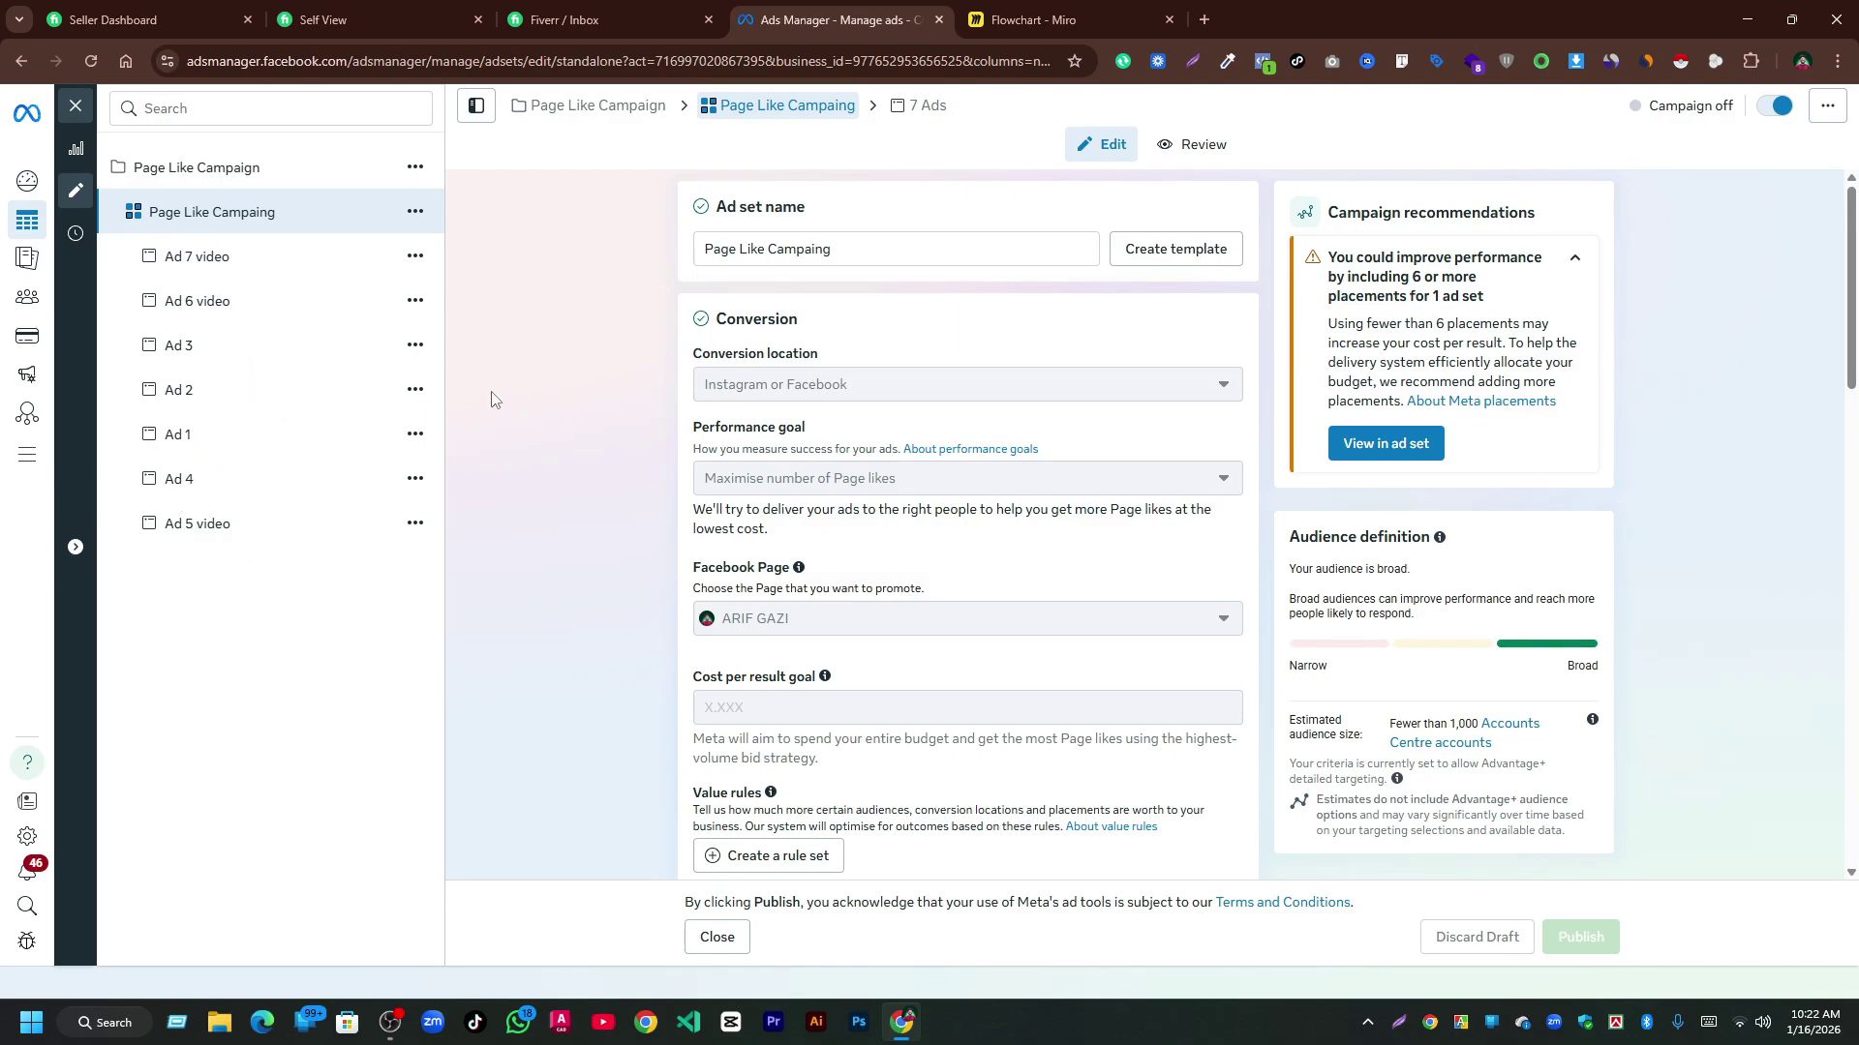
left_click(903, 109)
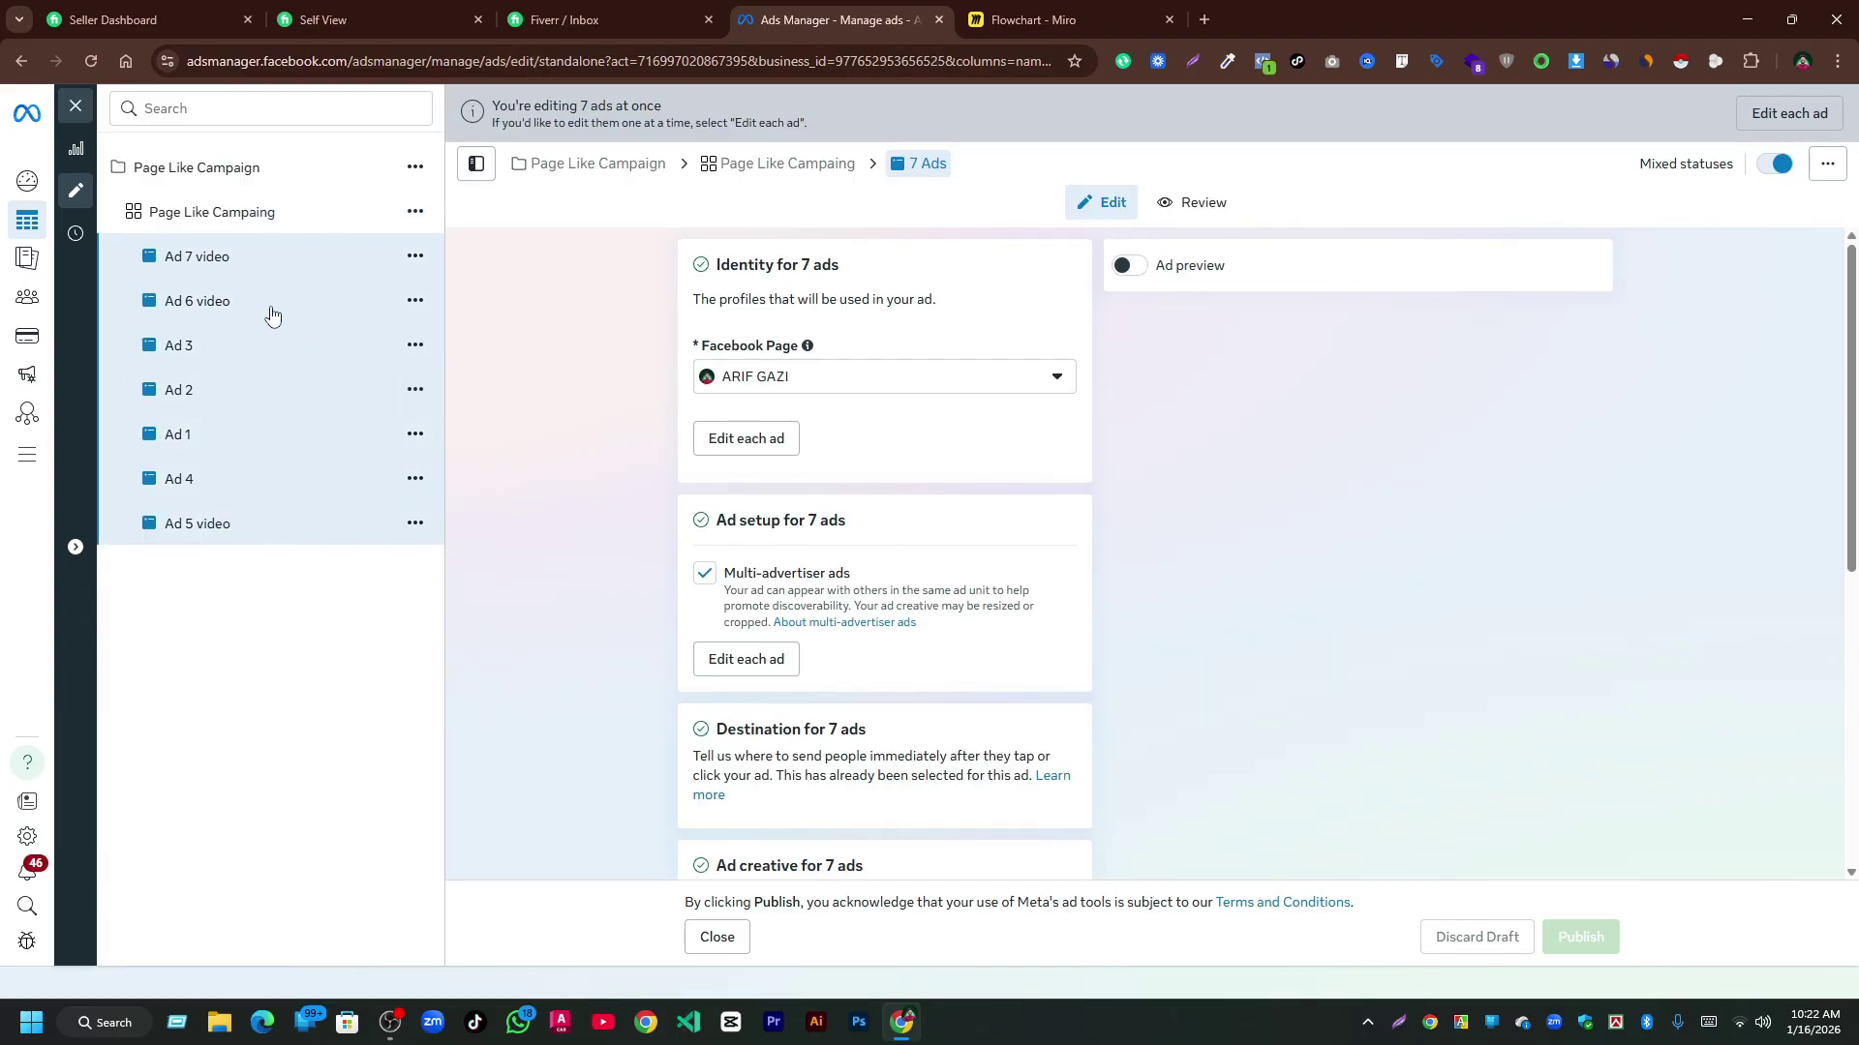
left_click(271, 267)
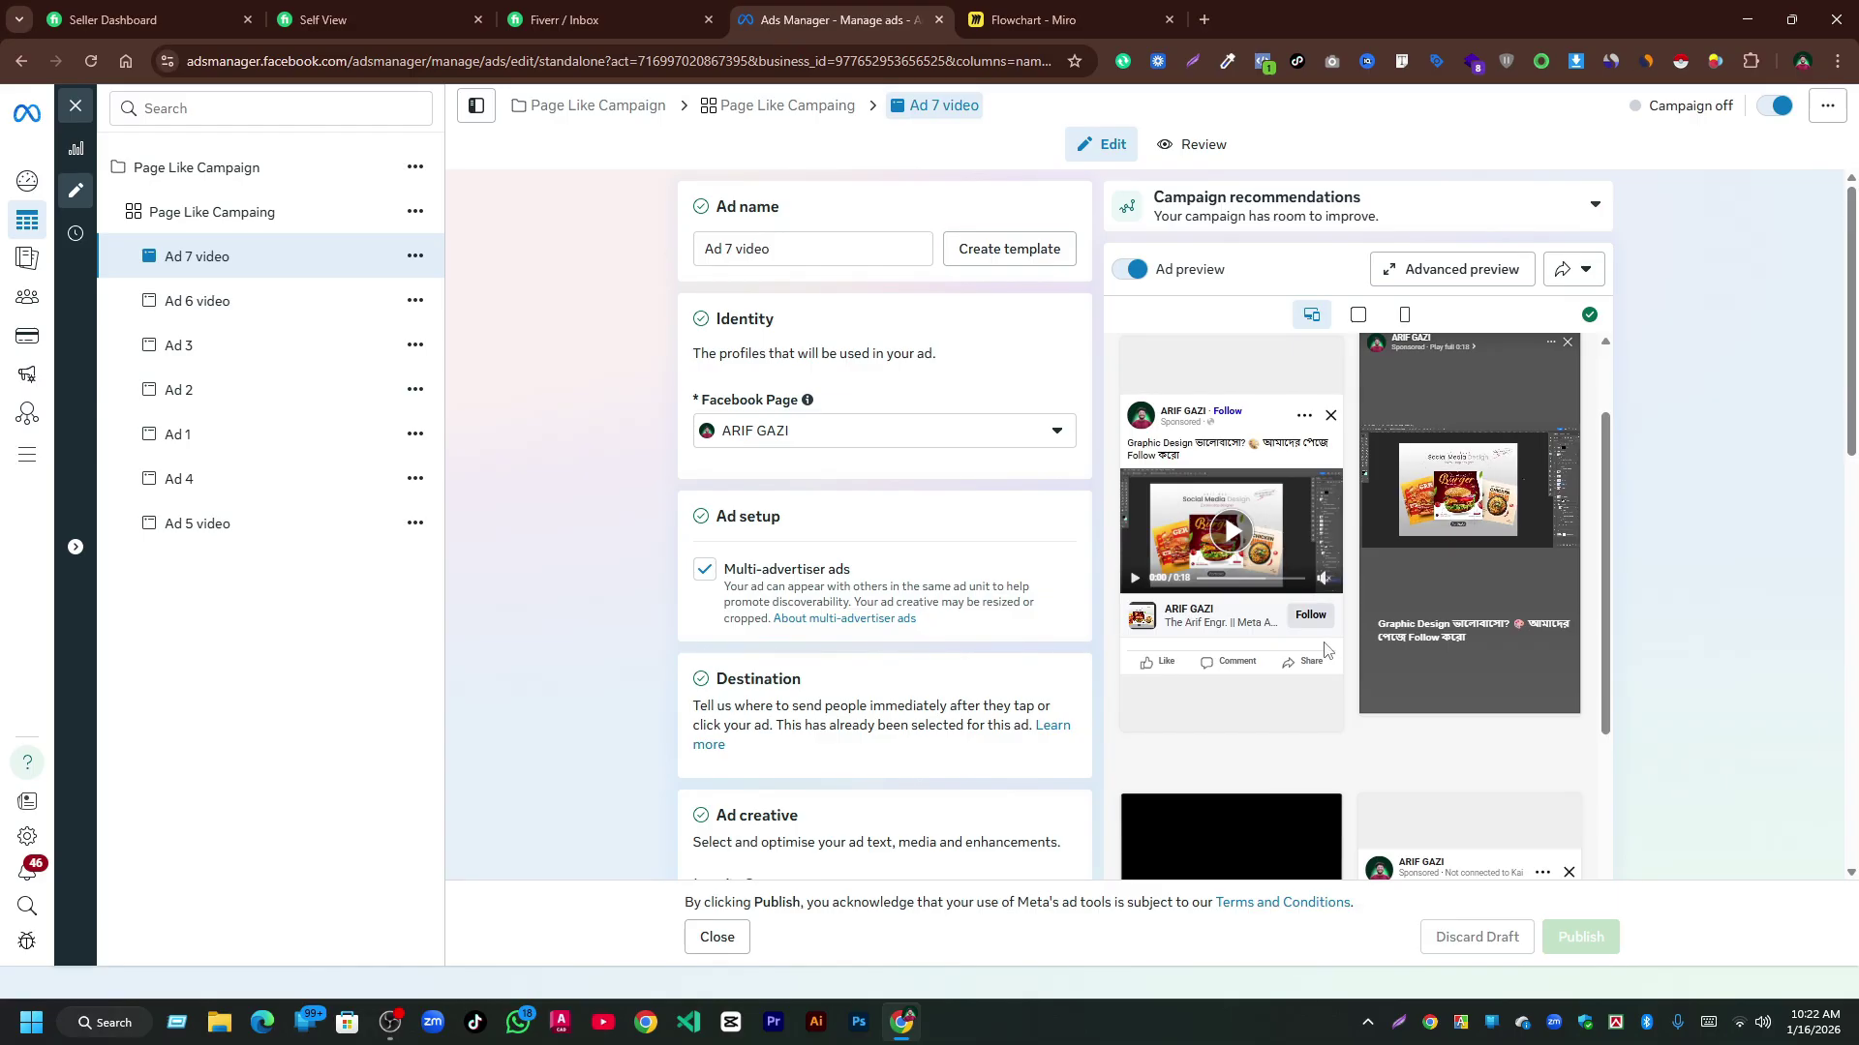
scroll(1176, 644, "down", 3)
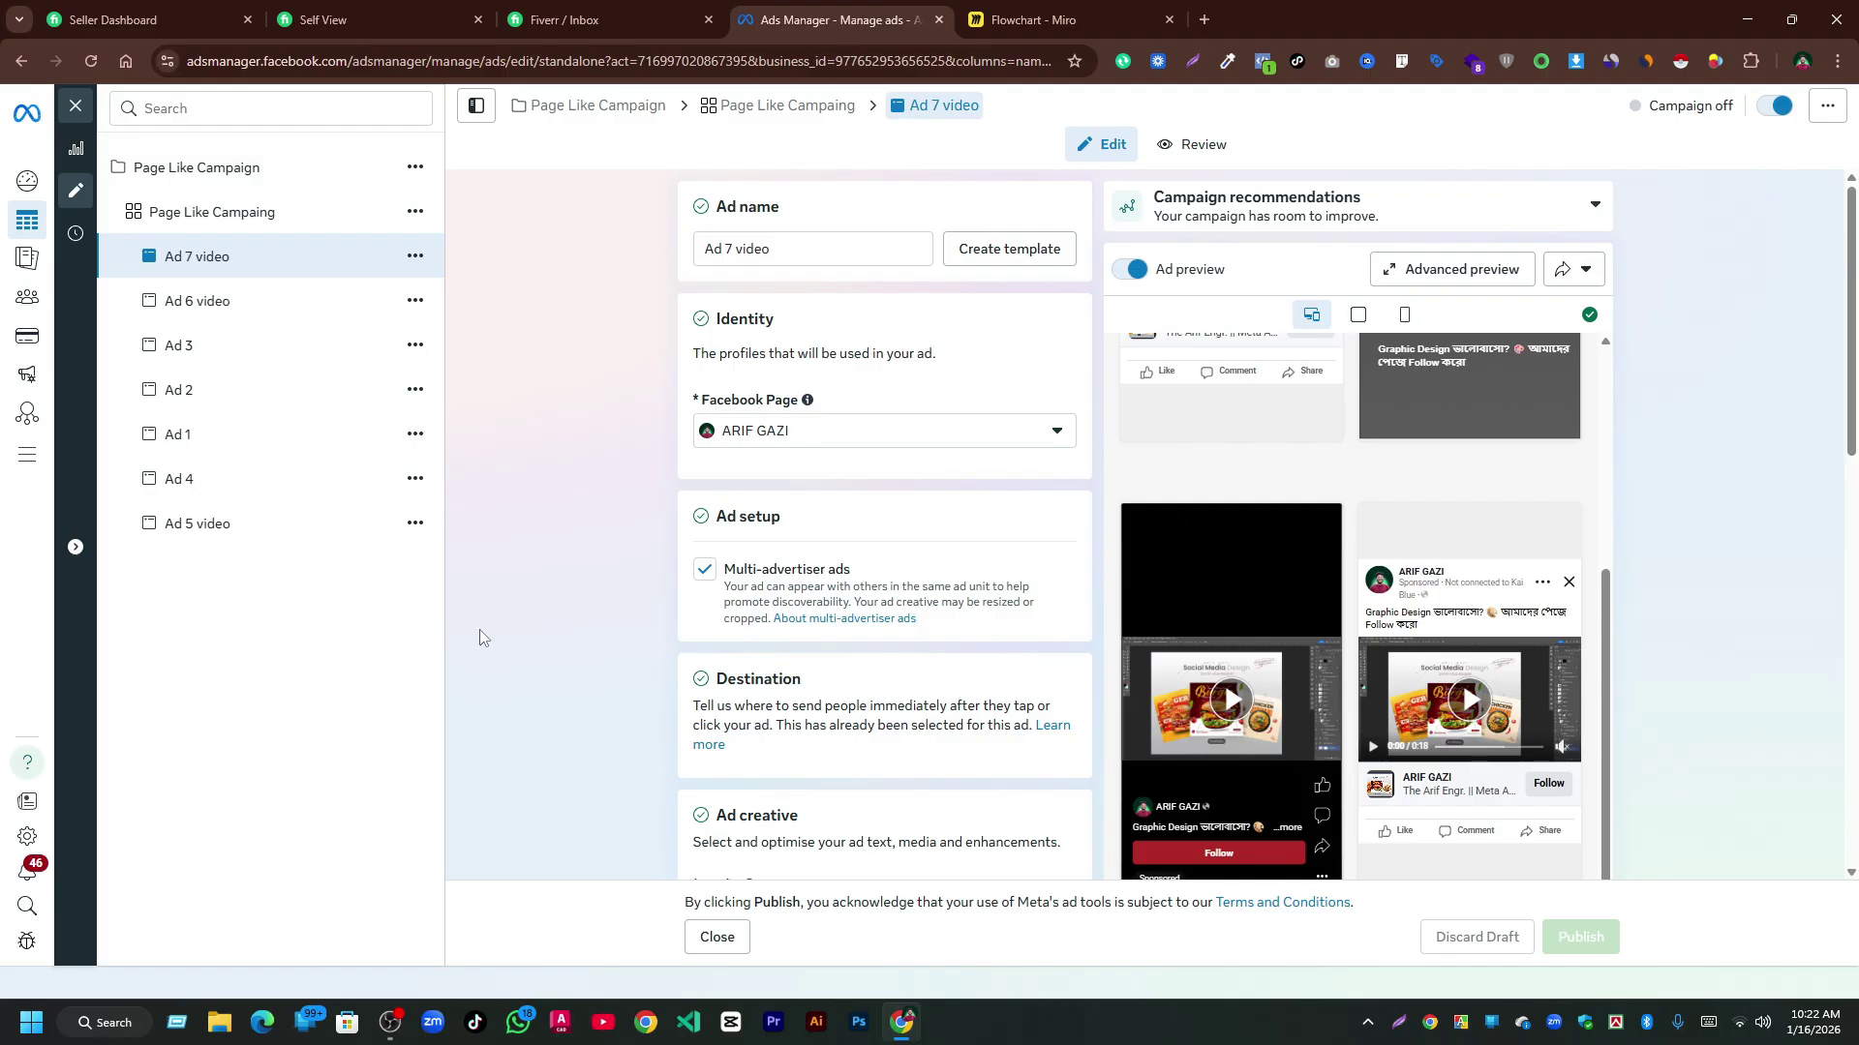
Return to the ad set and review its conversion, budget, location and Advantage+ audience settings.
left_click(772, 106)
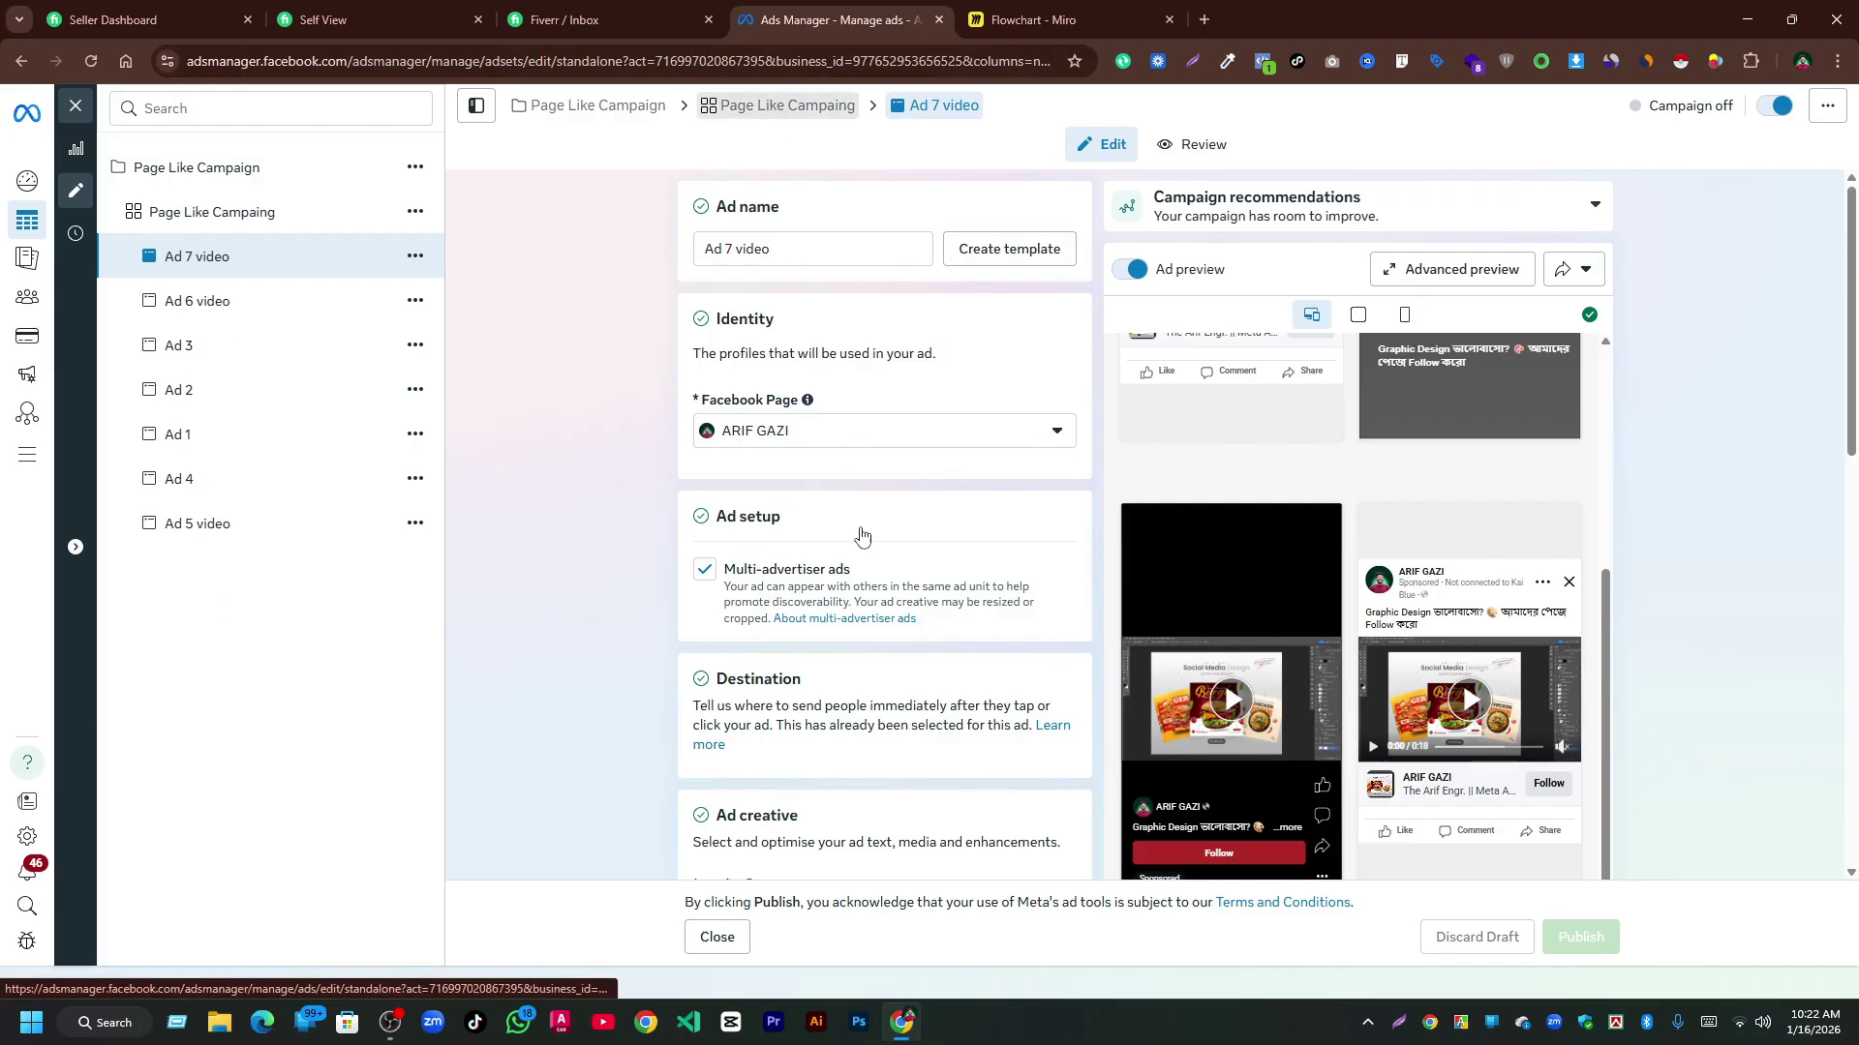
scroll(897, 685, "down", 8)
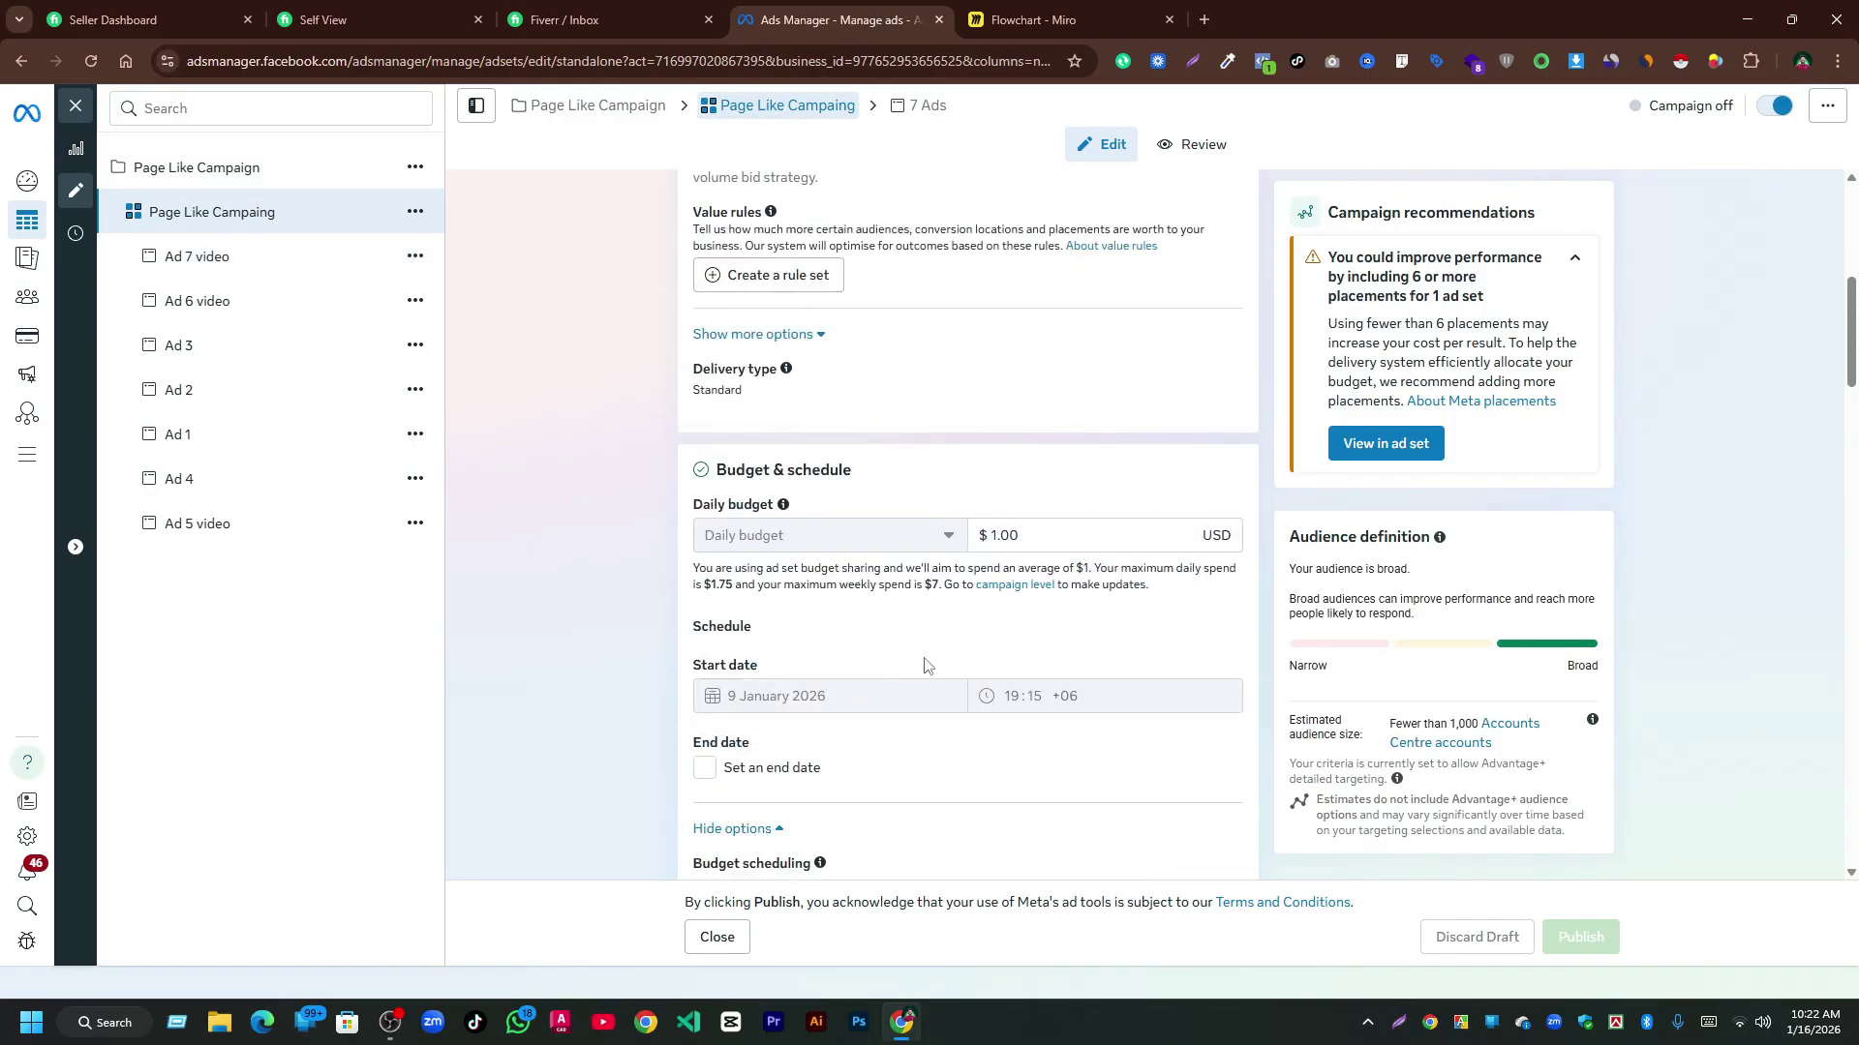
scroll(929, 659, "up", 4)
scroll(926, 660, "up", 6)
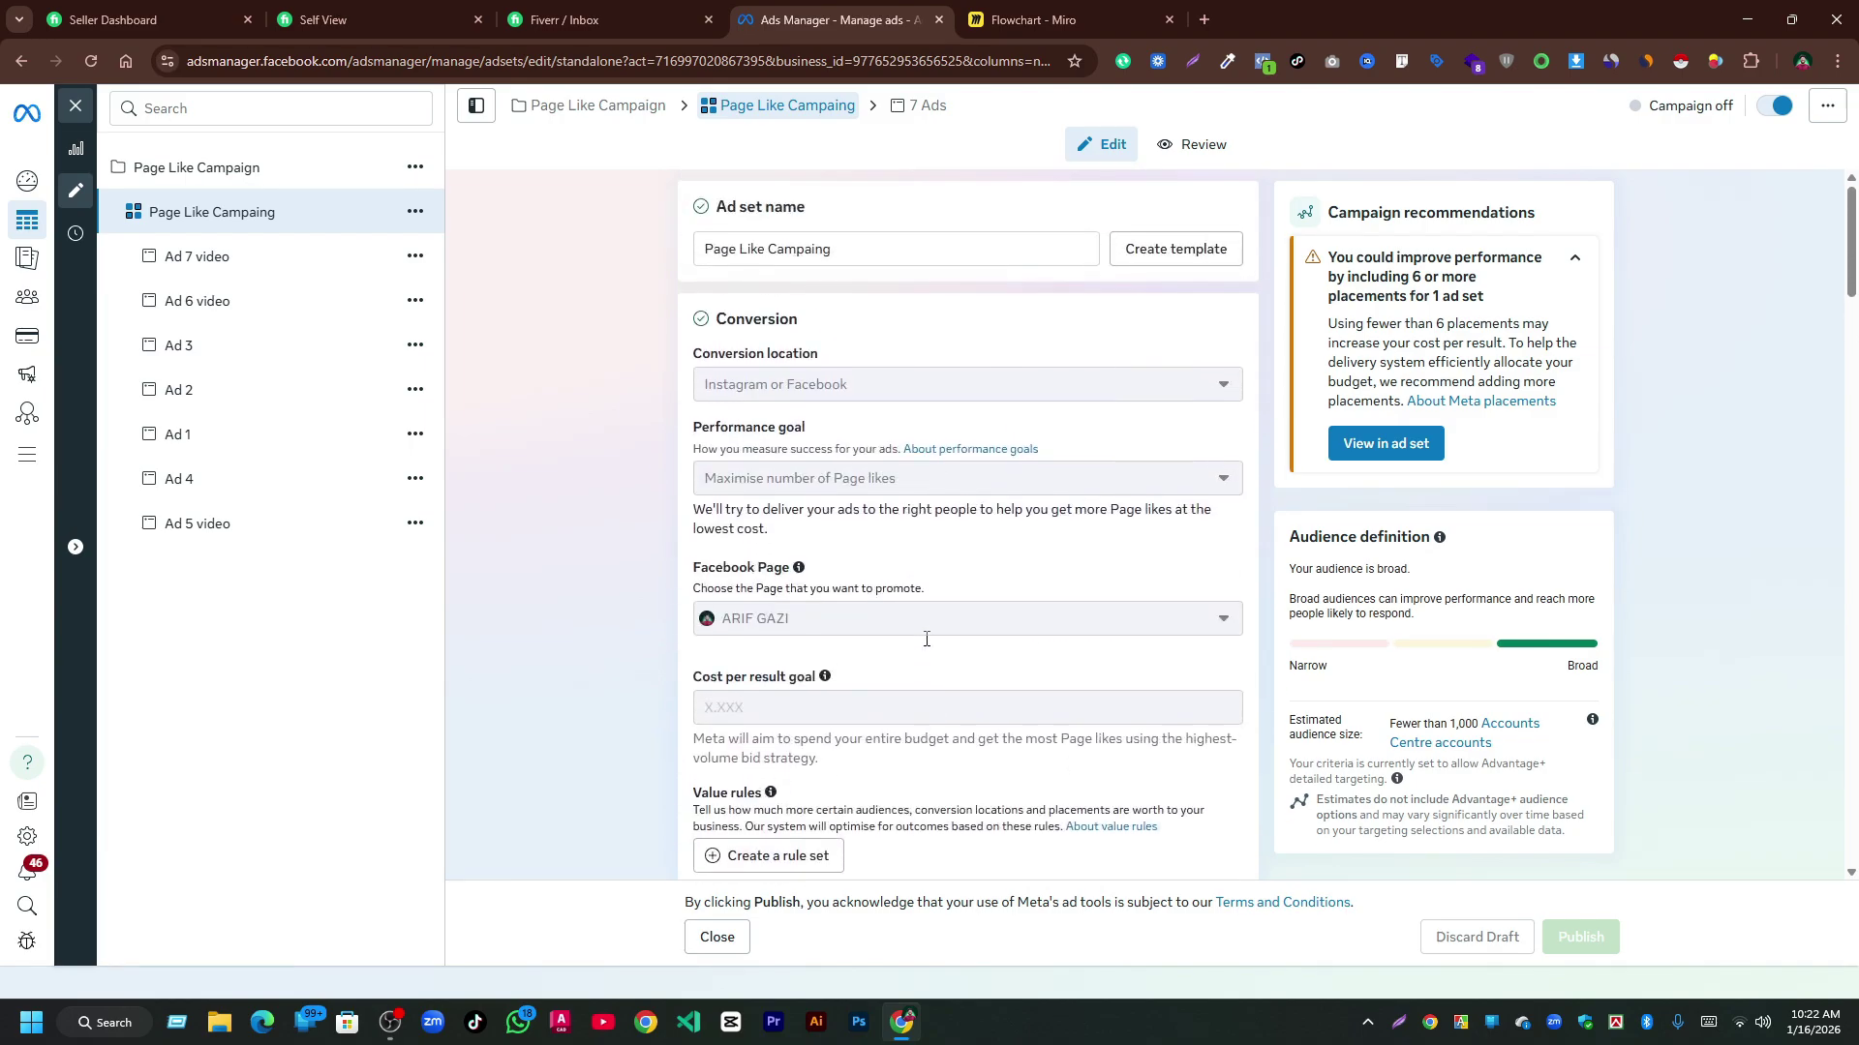
scroll(944, 624, "down", 11)
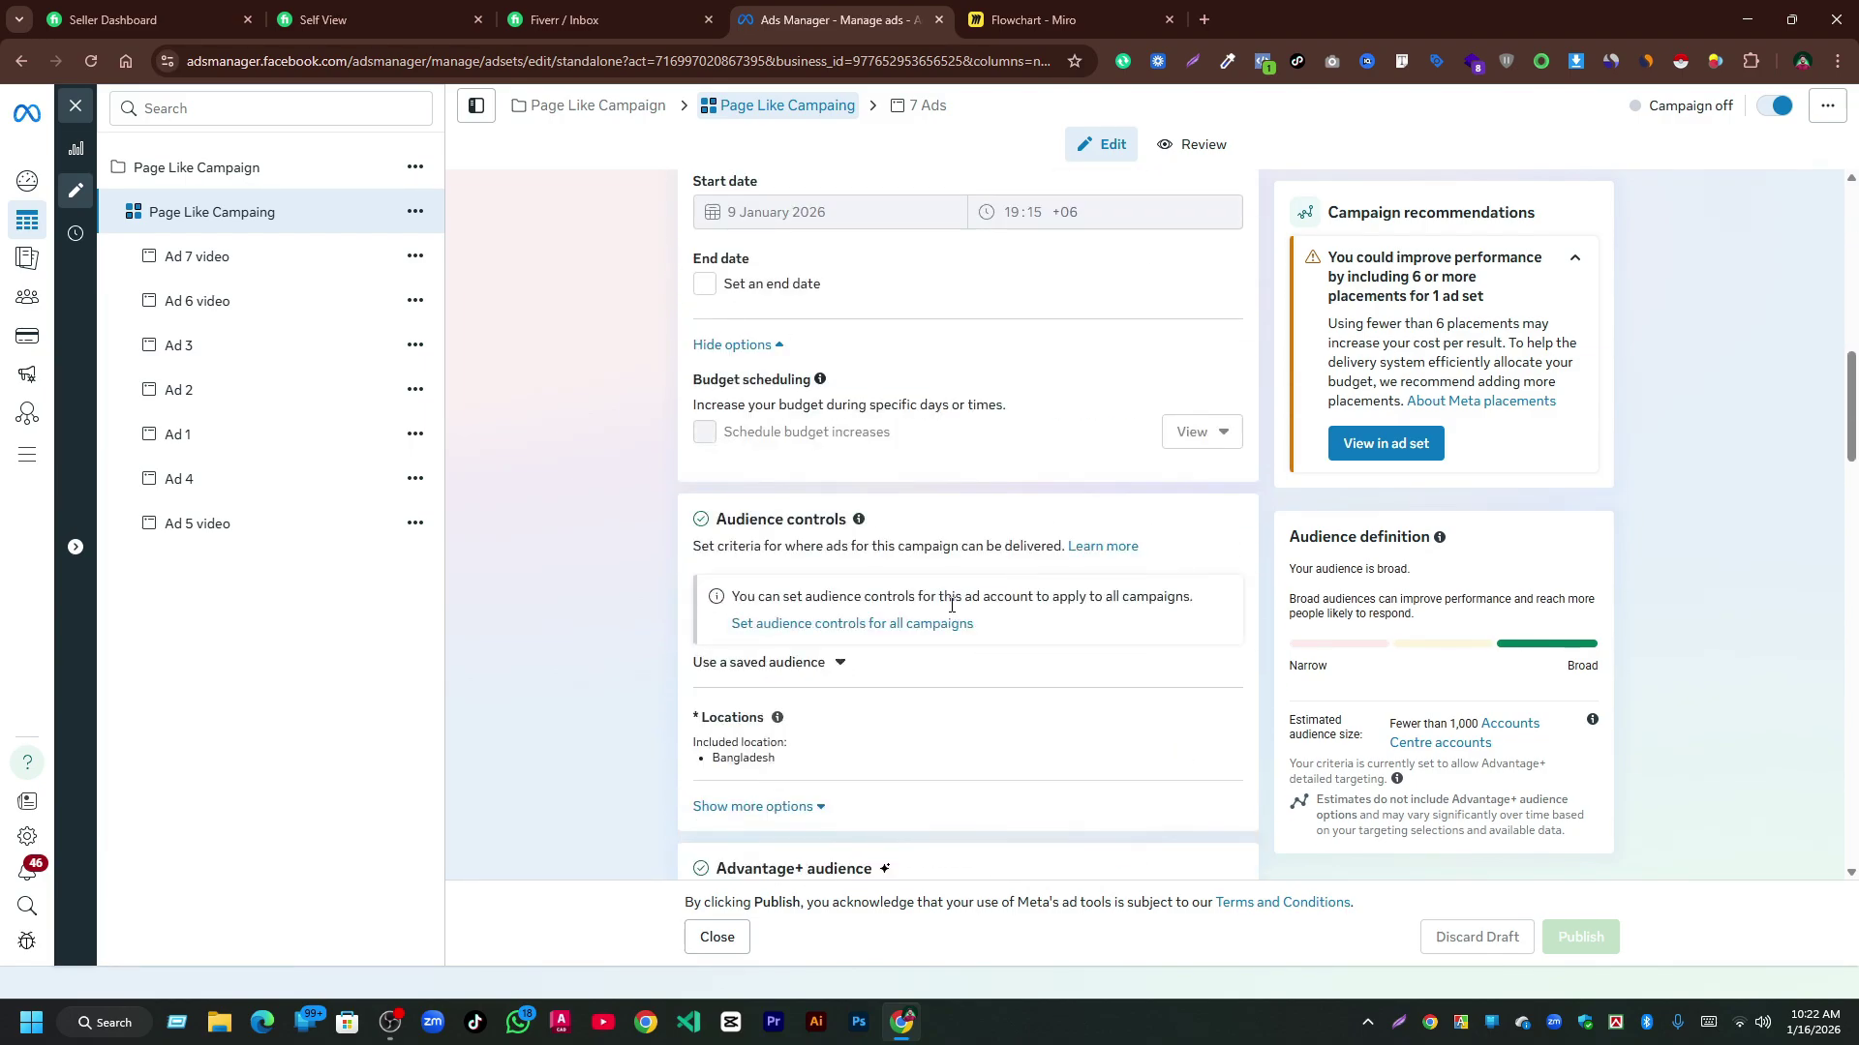
scroll(955, 764, "down", 10)
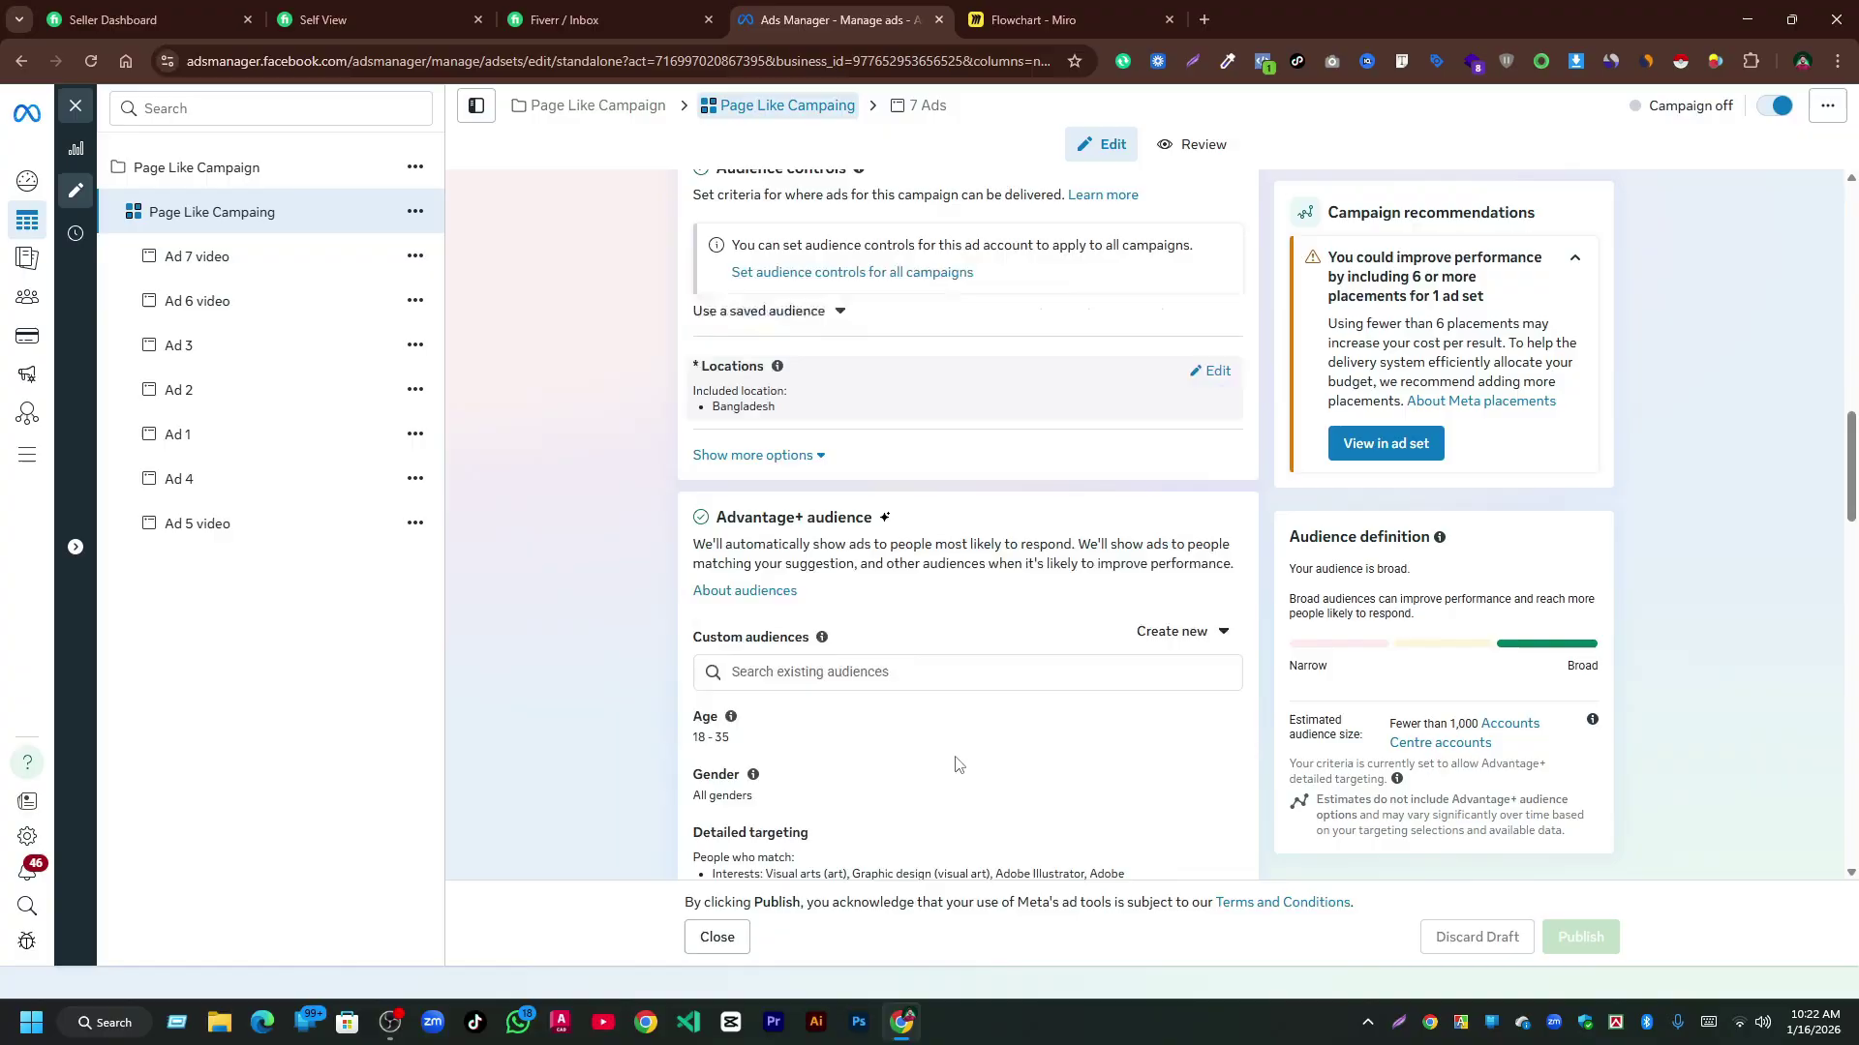
Examine the ad set's platforms and placements, from feeds, stories and reels through search results to apps and sites.
scroll(914, 742, "down", 12)
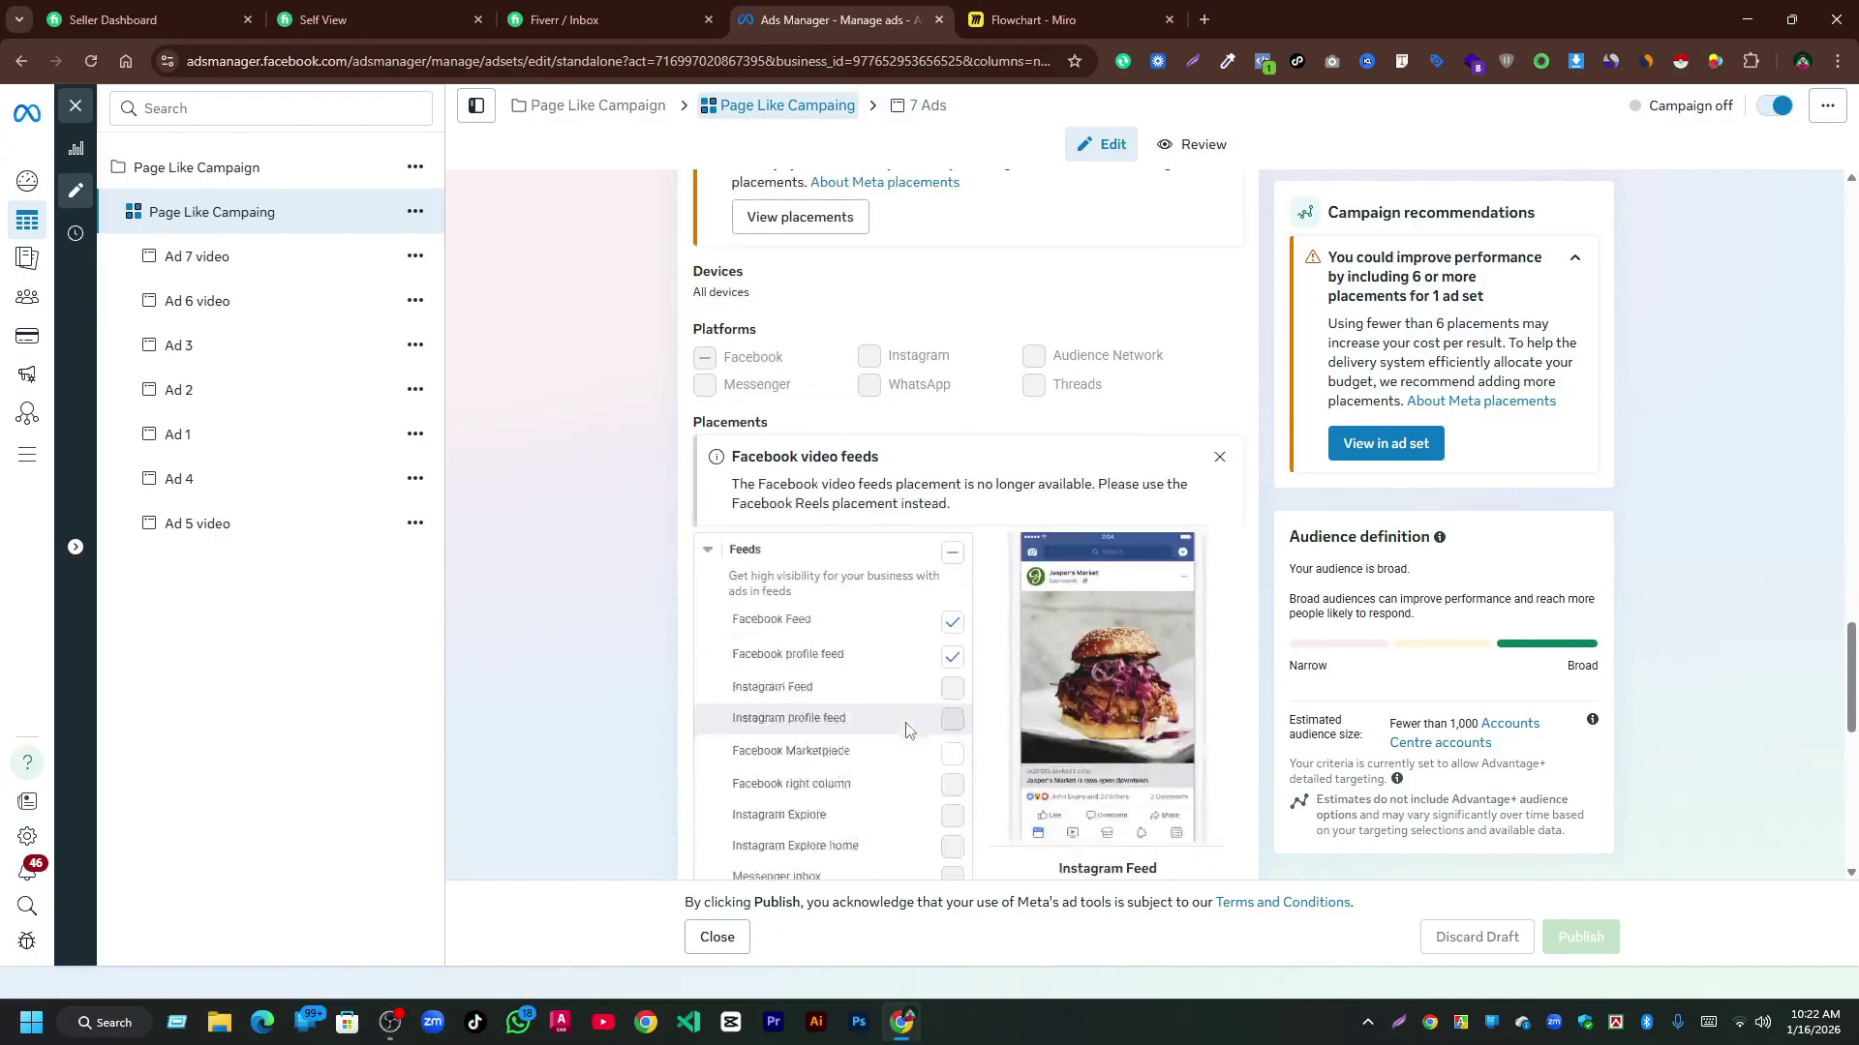
scroll(908, 731, "up", 4)
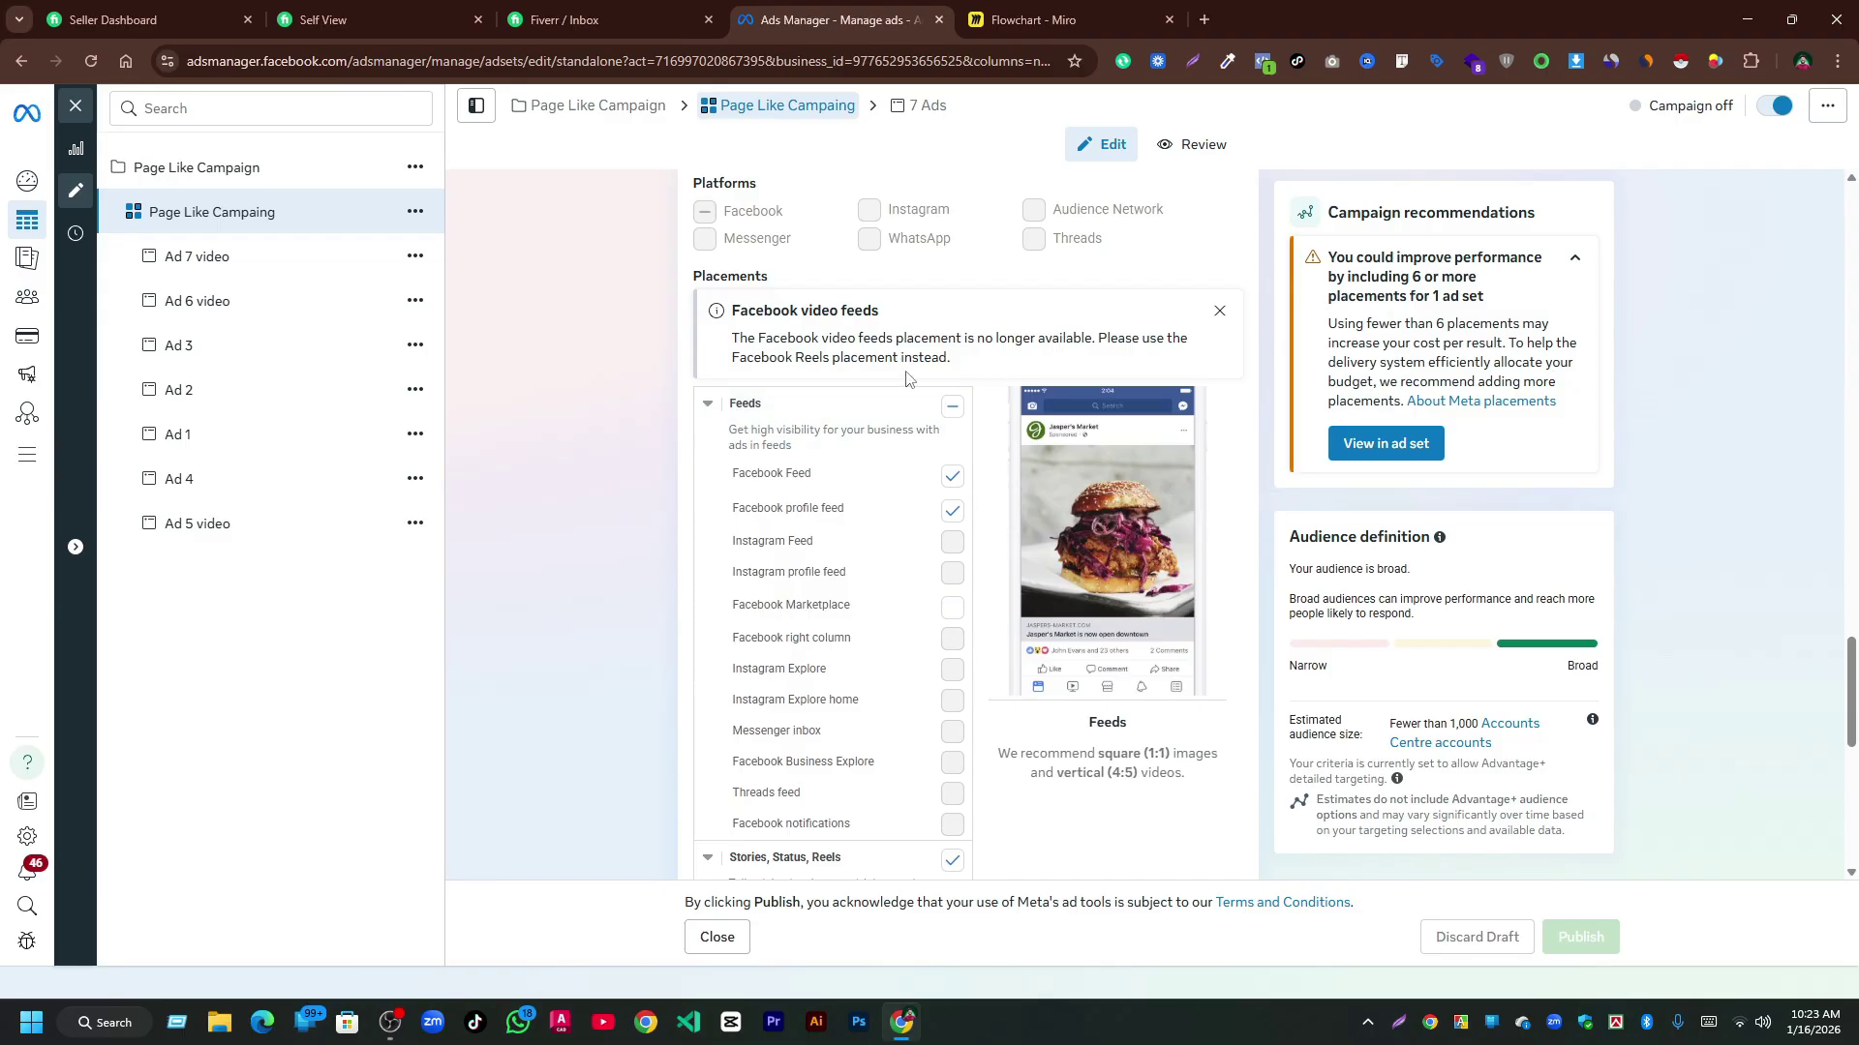
scroll(922, 542, "down", 3)
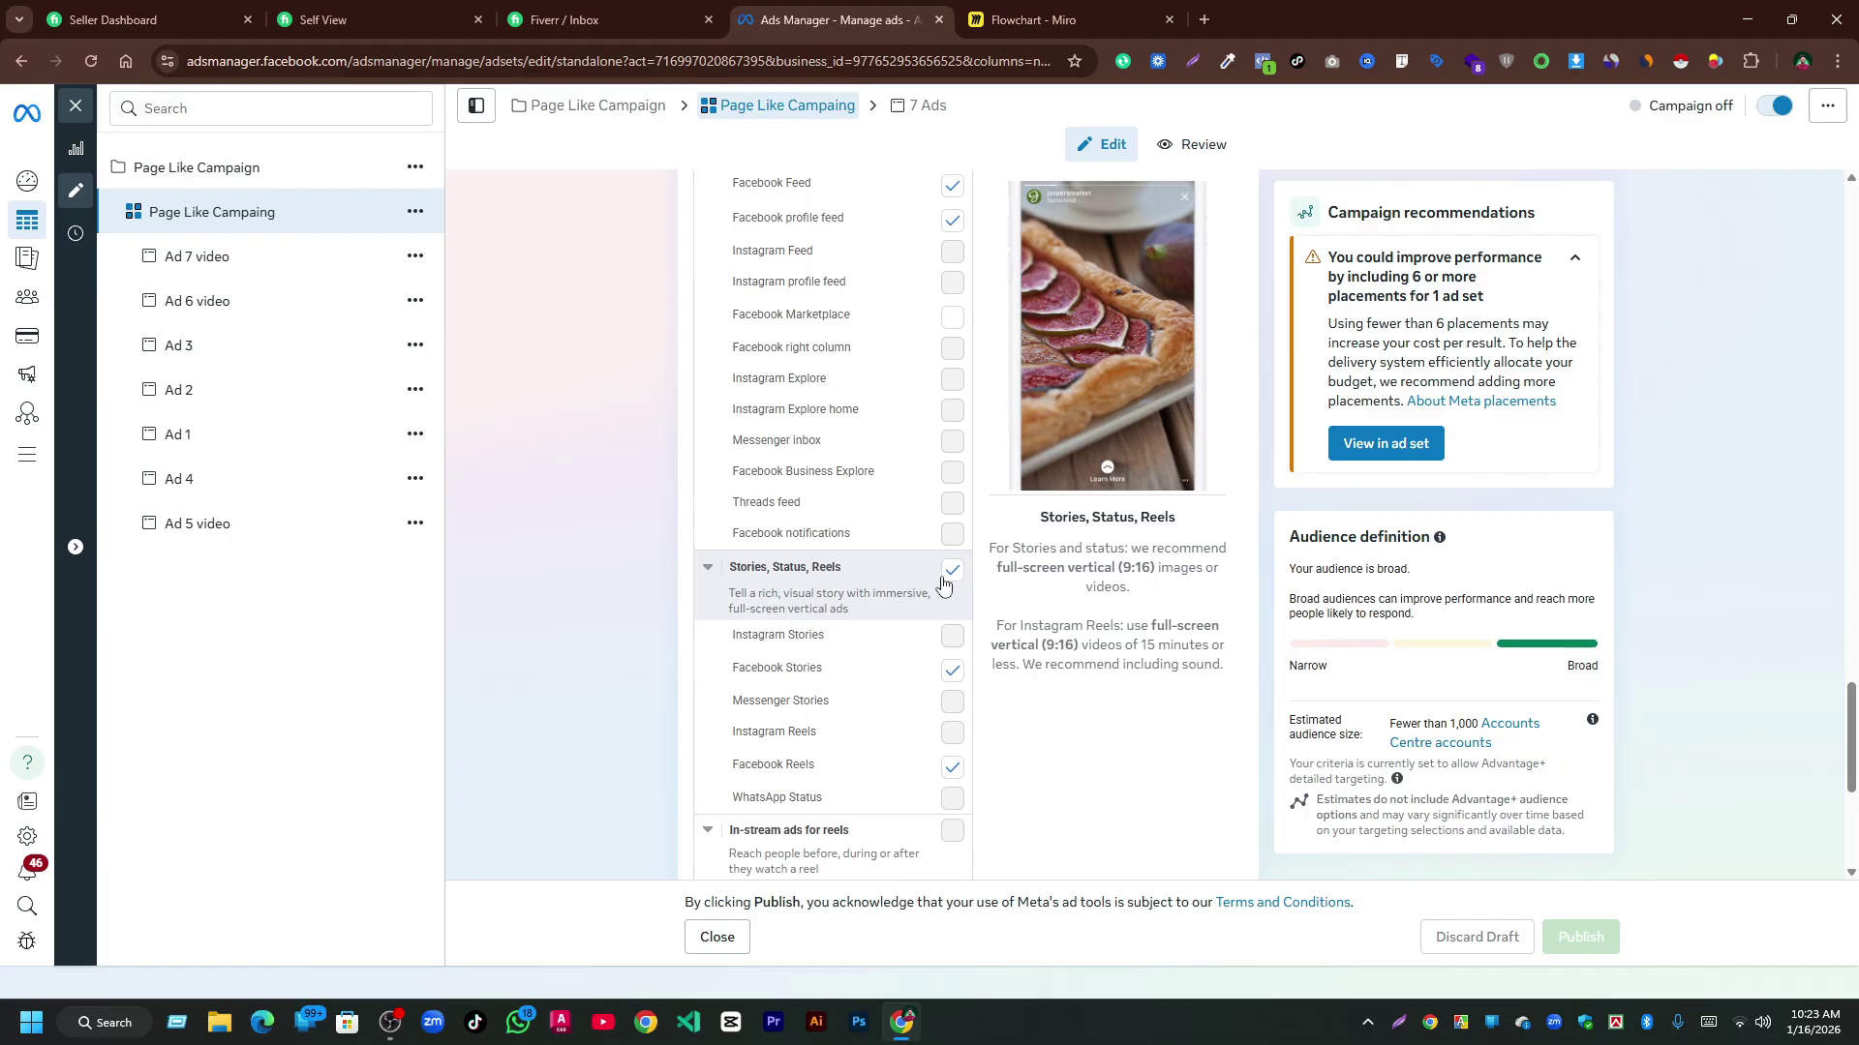
scroll(852, 716, "down", 2)
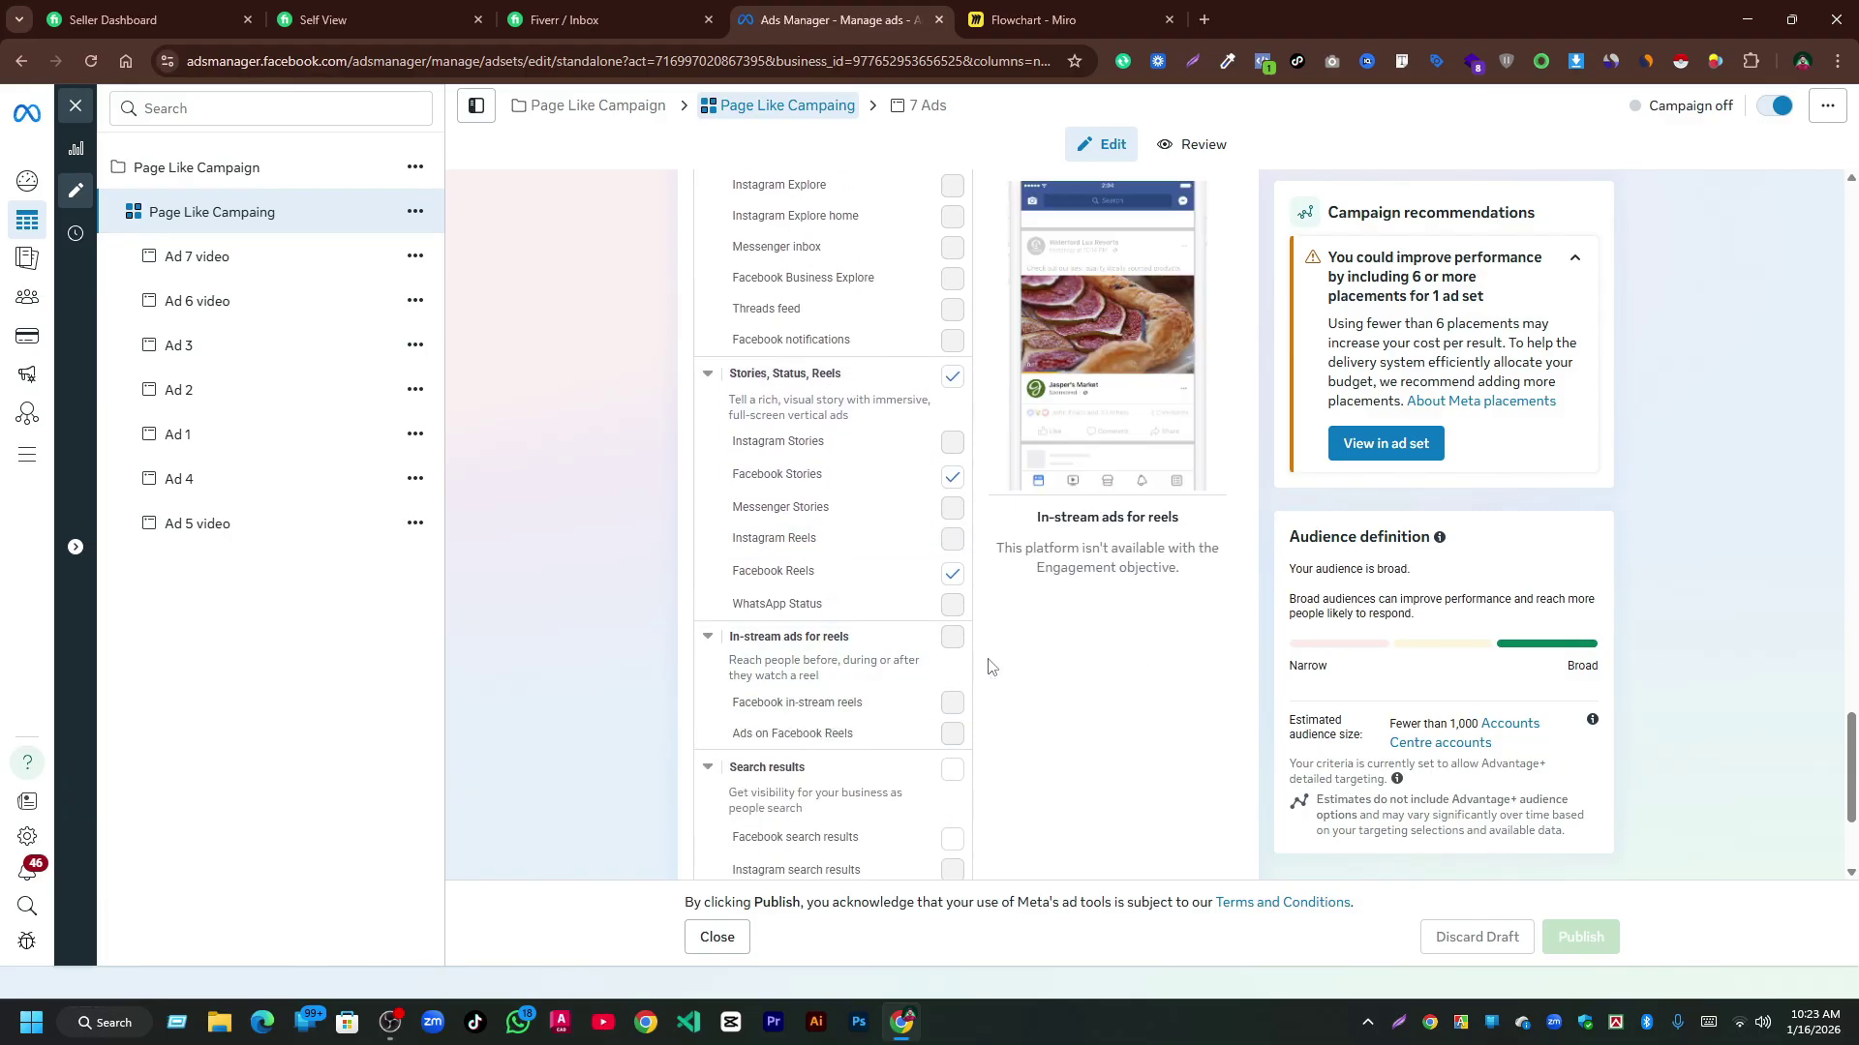
scroll(988, 664, "down", 3)
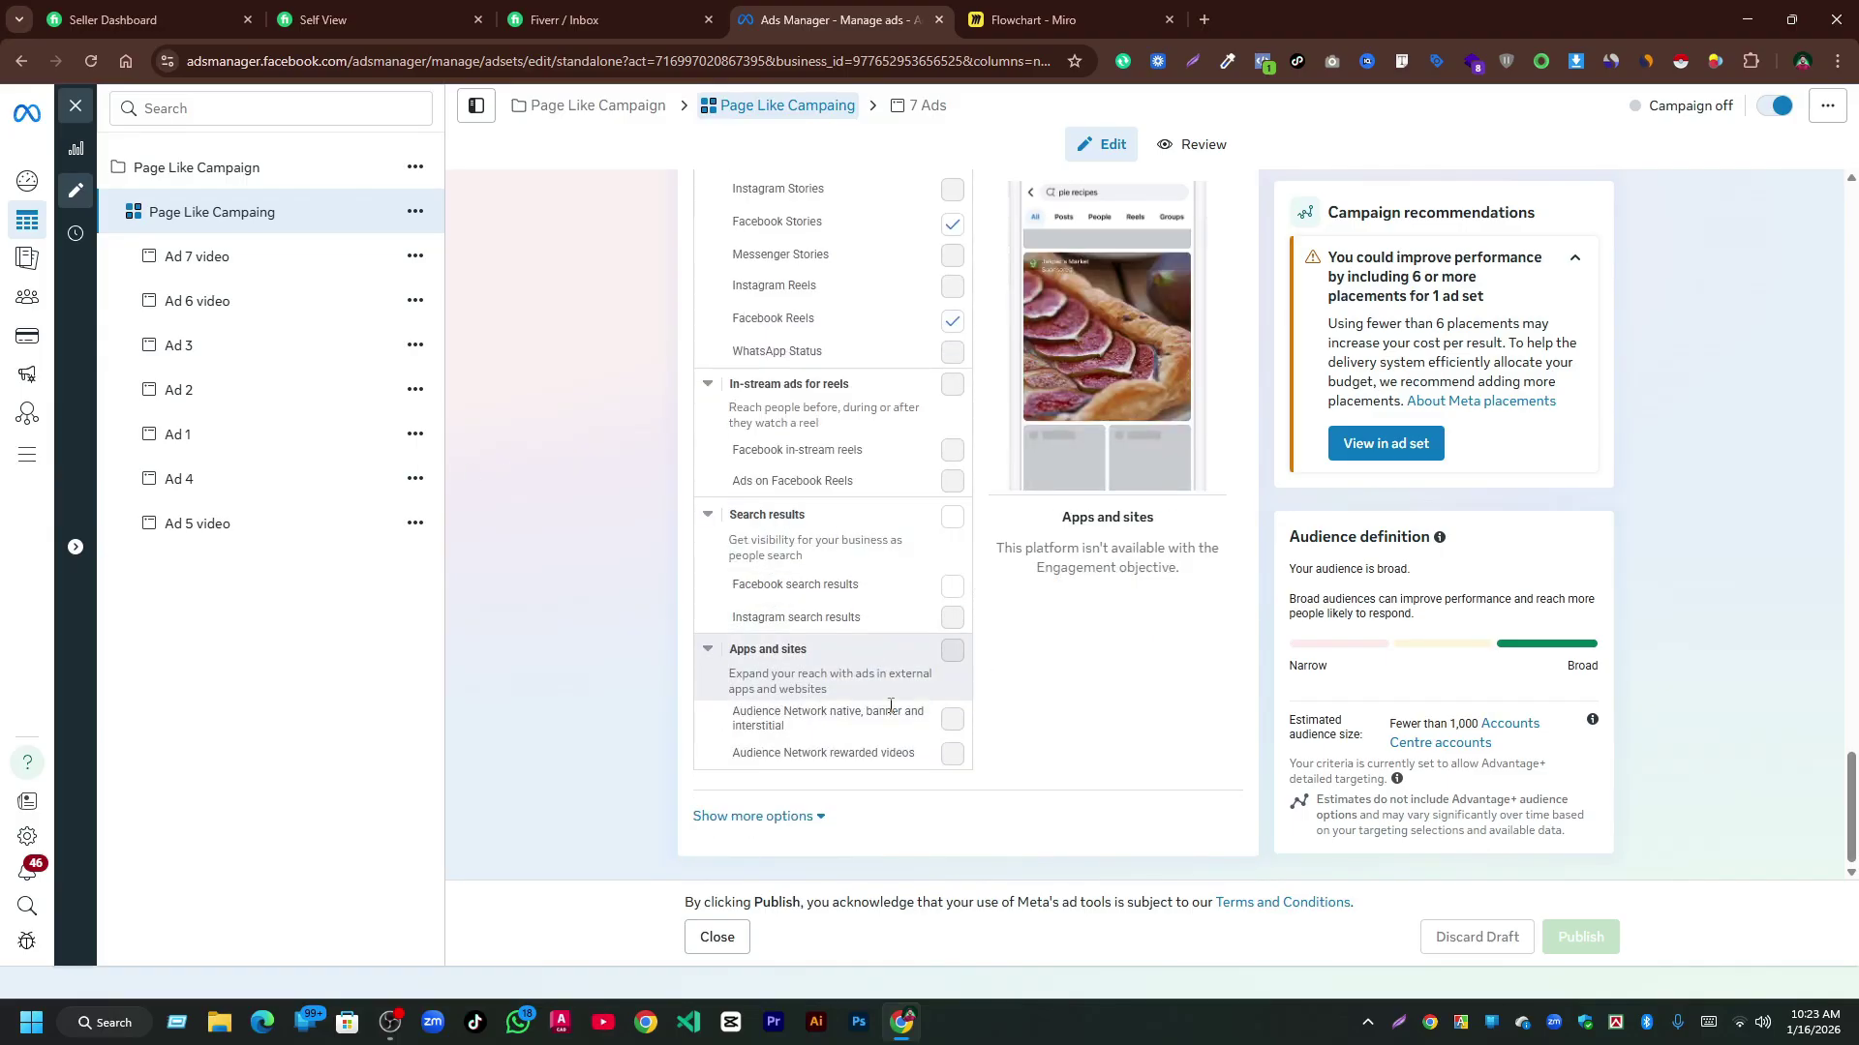
Review which Facebook placements are selected in the ad set, covering feeds, Marketplace, stories, reels and in-stream ads for reels.
scroll(860, 571, "up", 6)
scroll(860, 571, "up", 2)
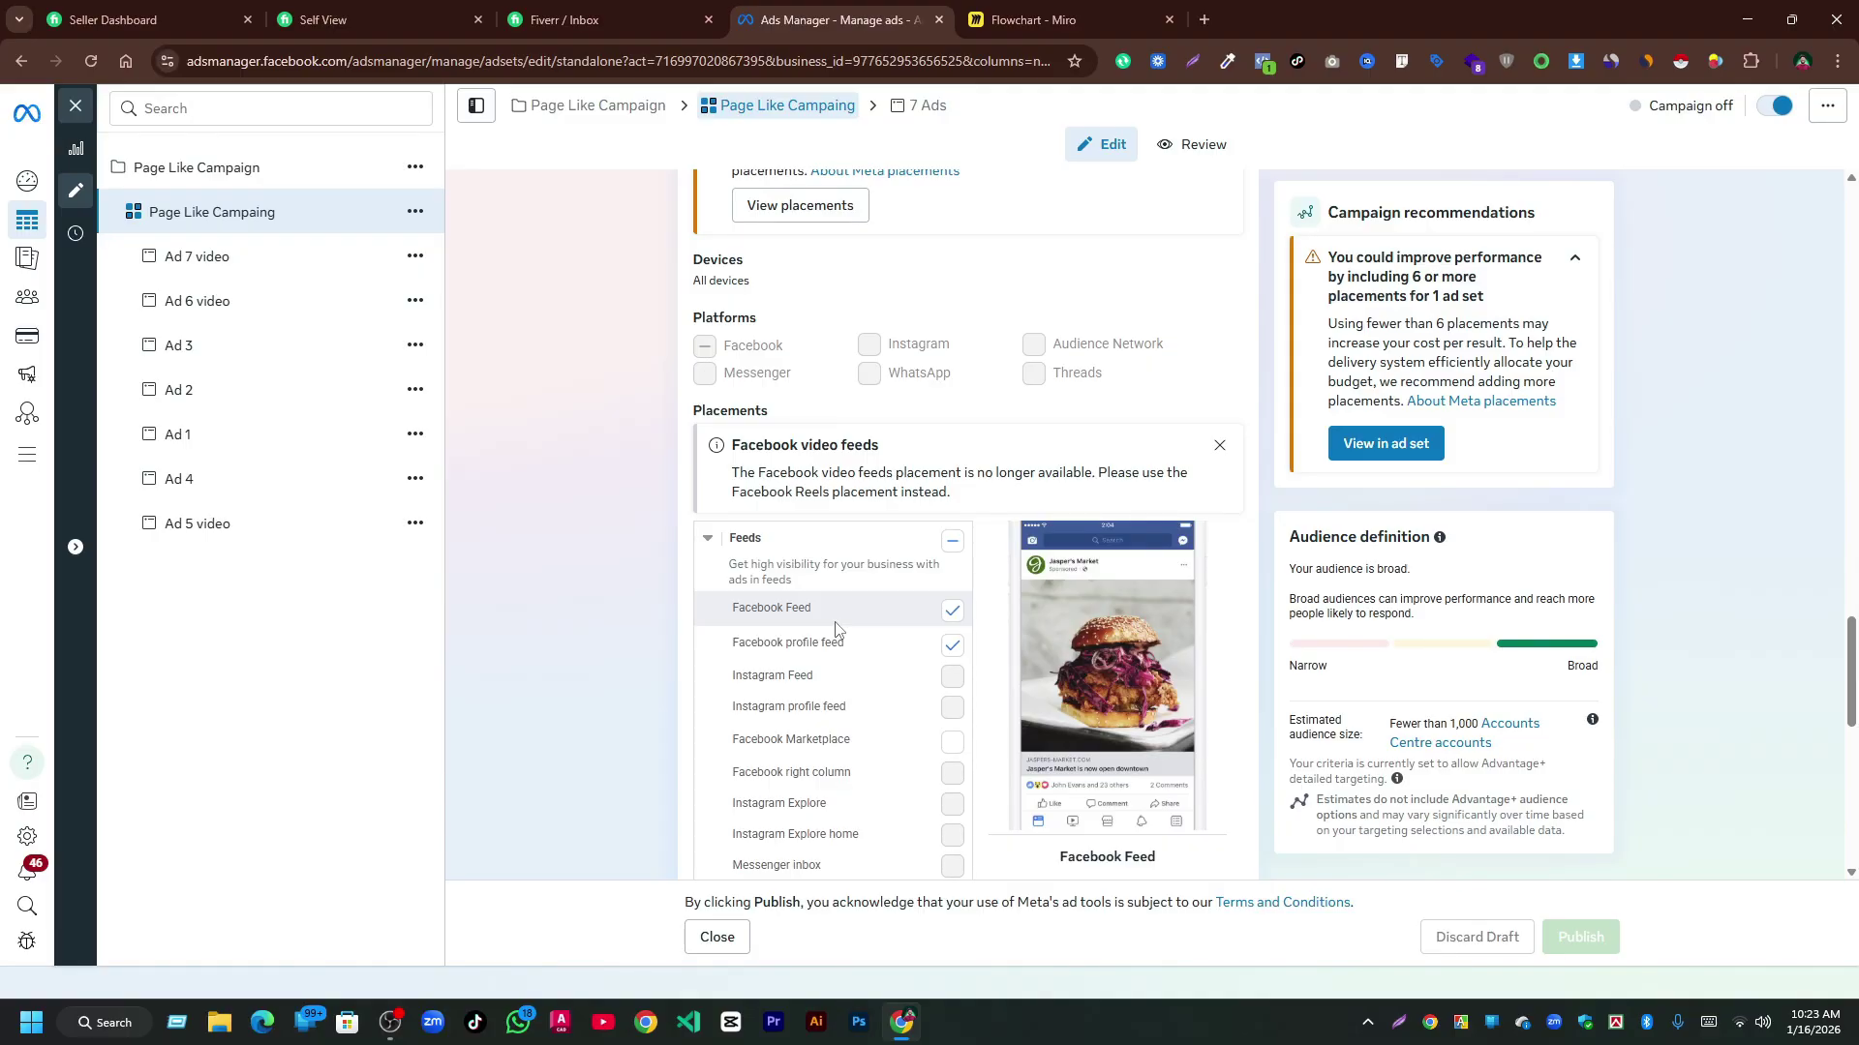
scroll(824, 651, "down", 2)
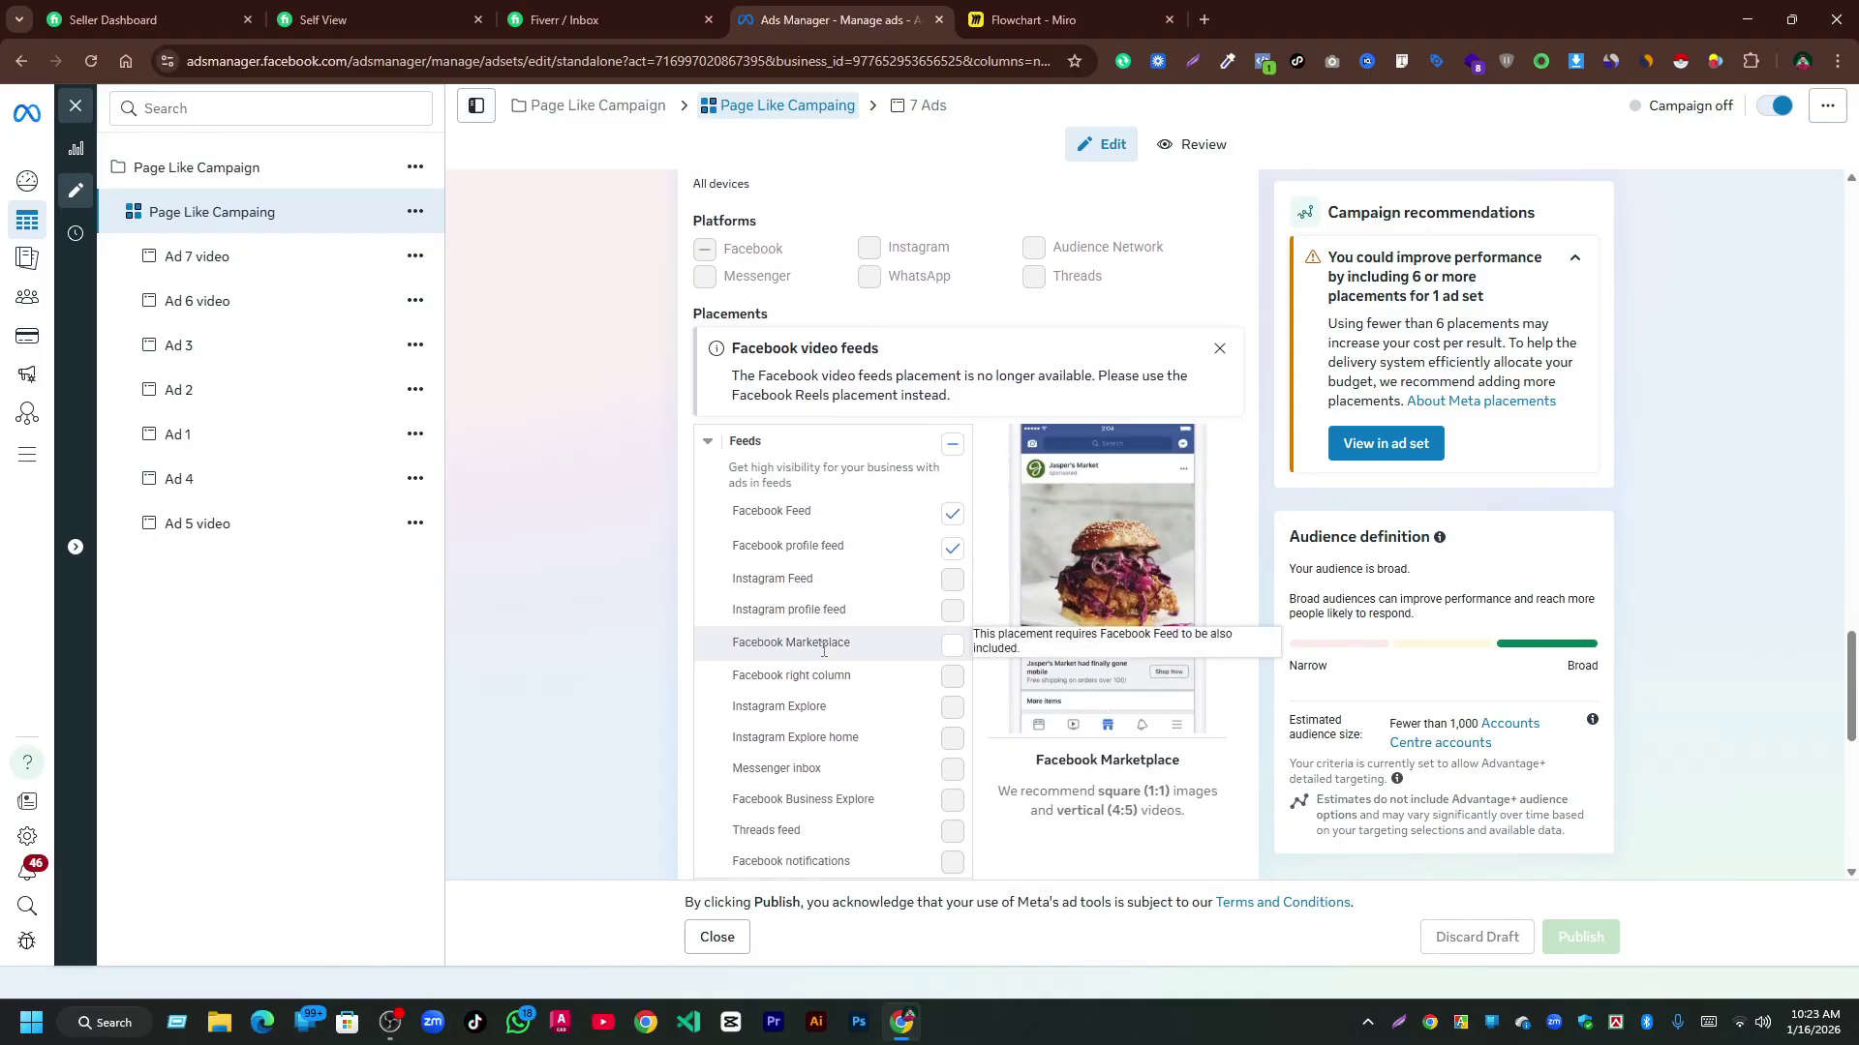
scroll(824, 664, "down", 3)
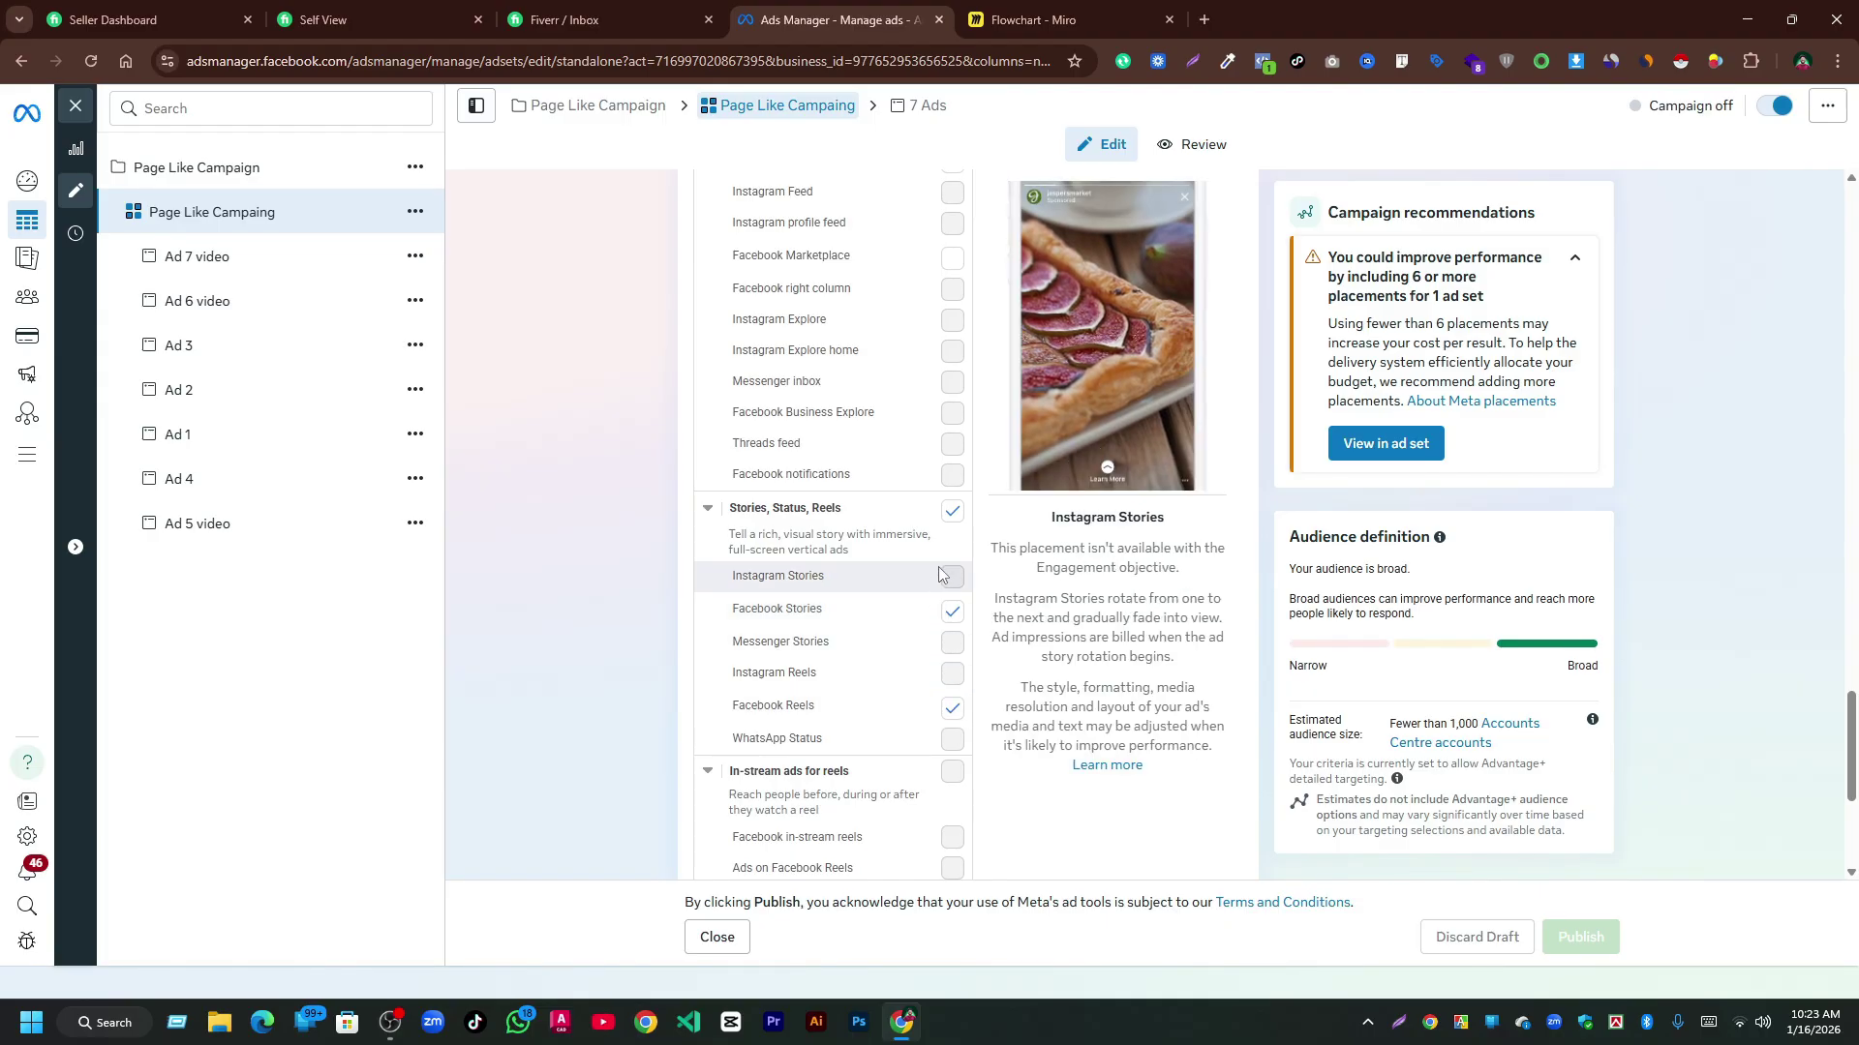
scroll(901, 561, "down", 2)
scroll(864, 691, "up", 5)
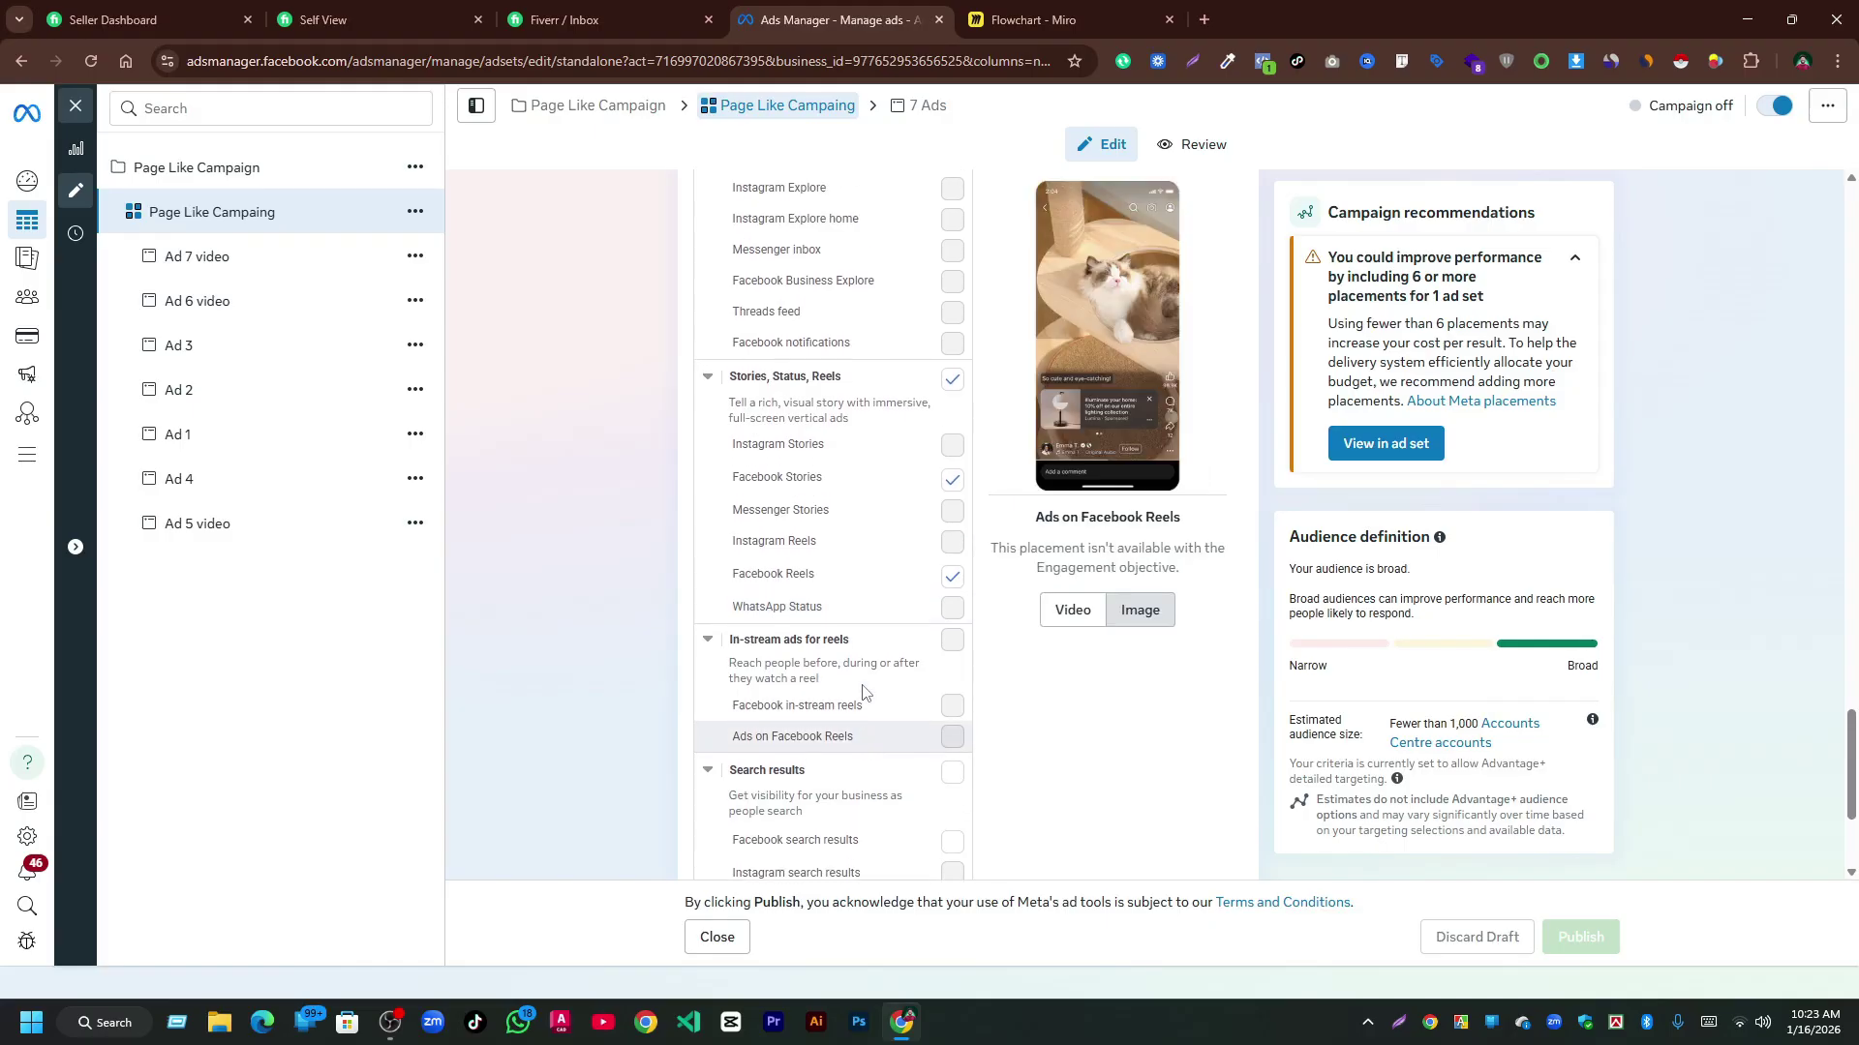
Go back over the ad set's manual placement settings and open the campaign-level settings of Page Like Campaign.
scroll(865, 691, "up", 3)
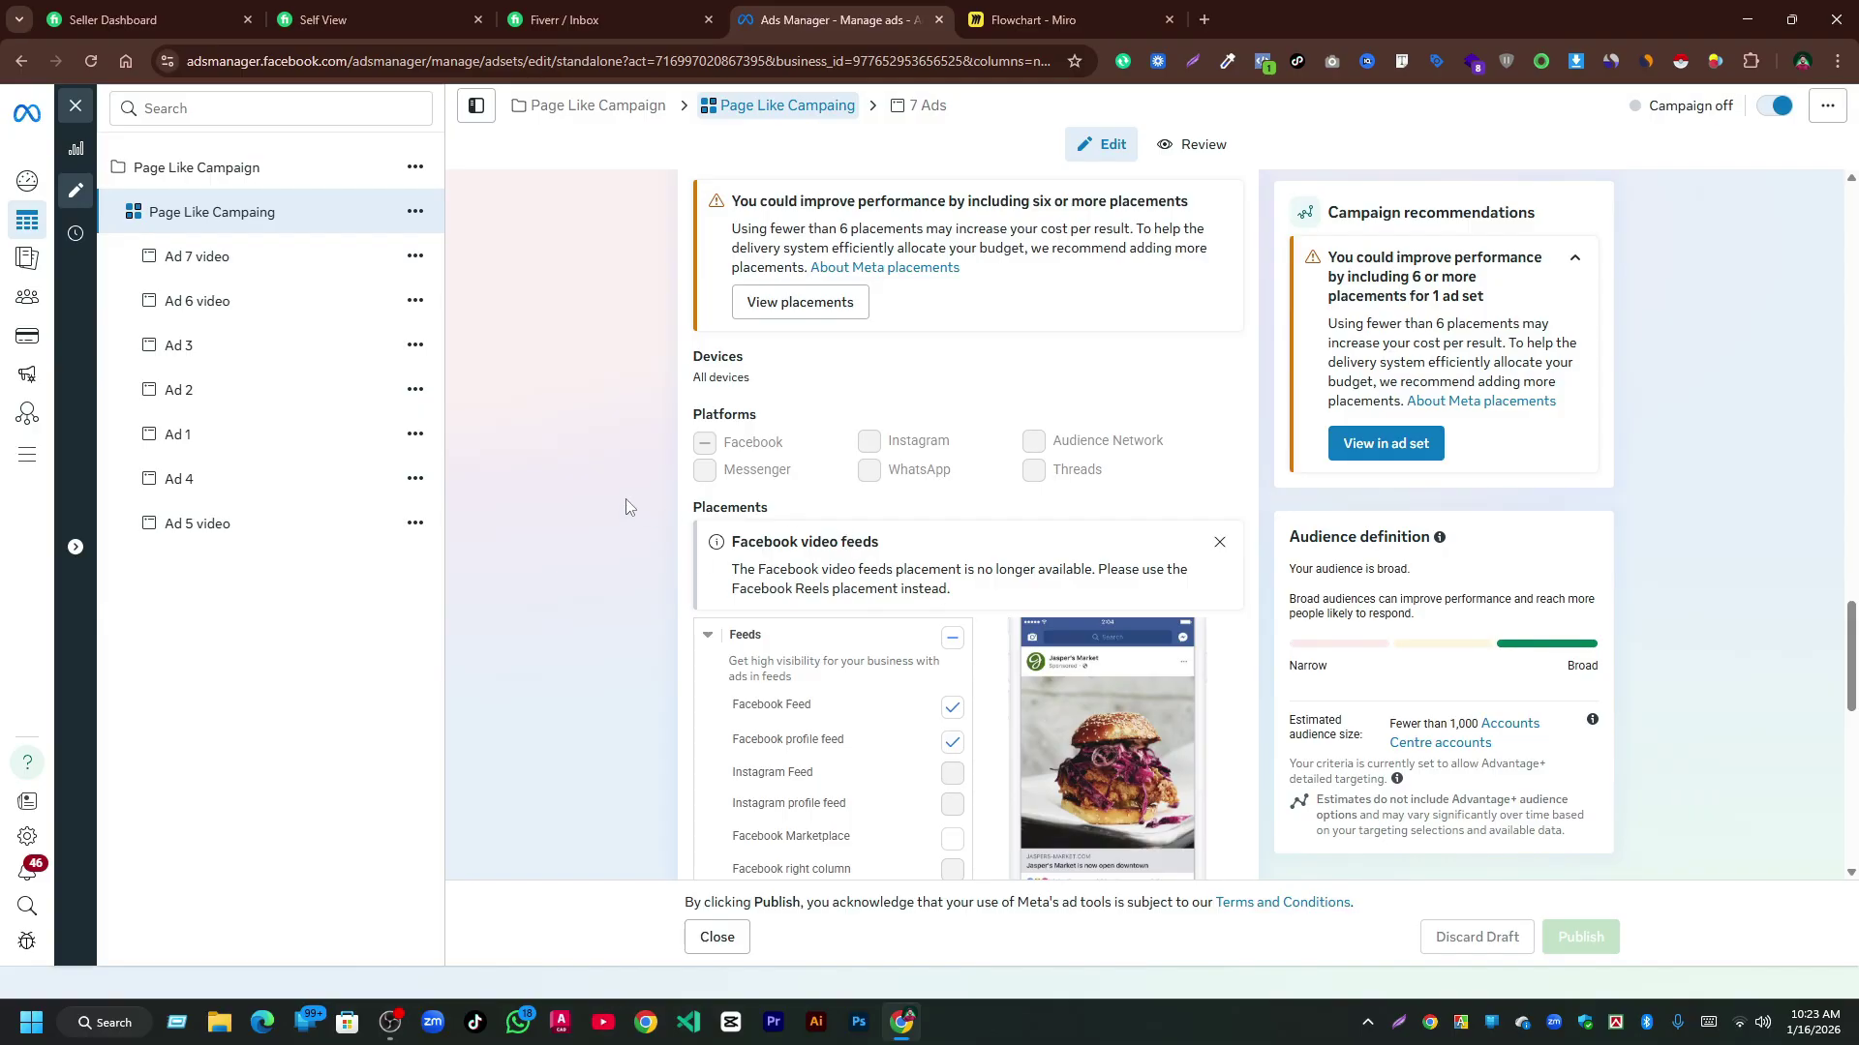
scroll(1240, 645, "up", 10)
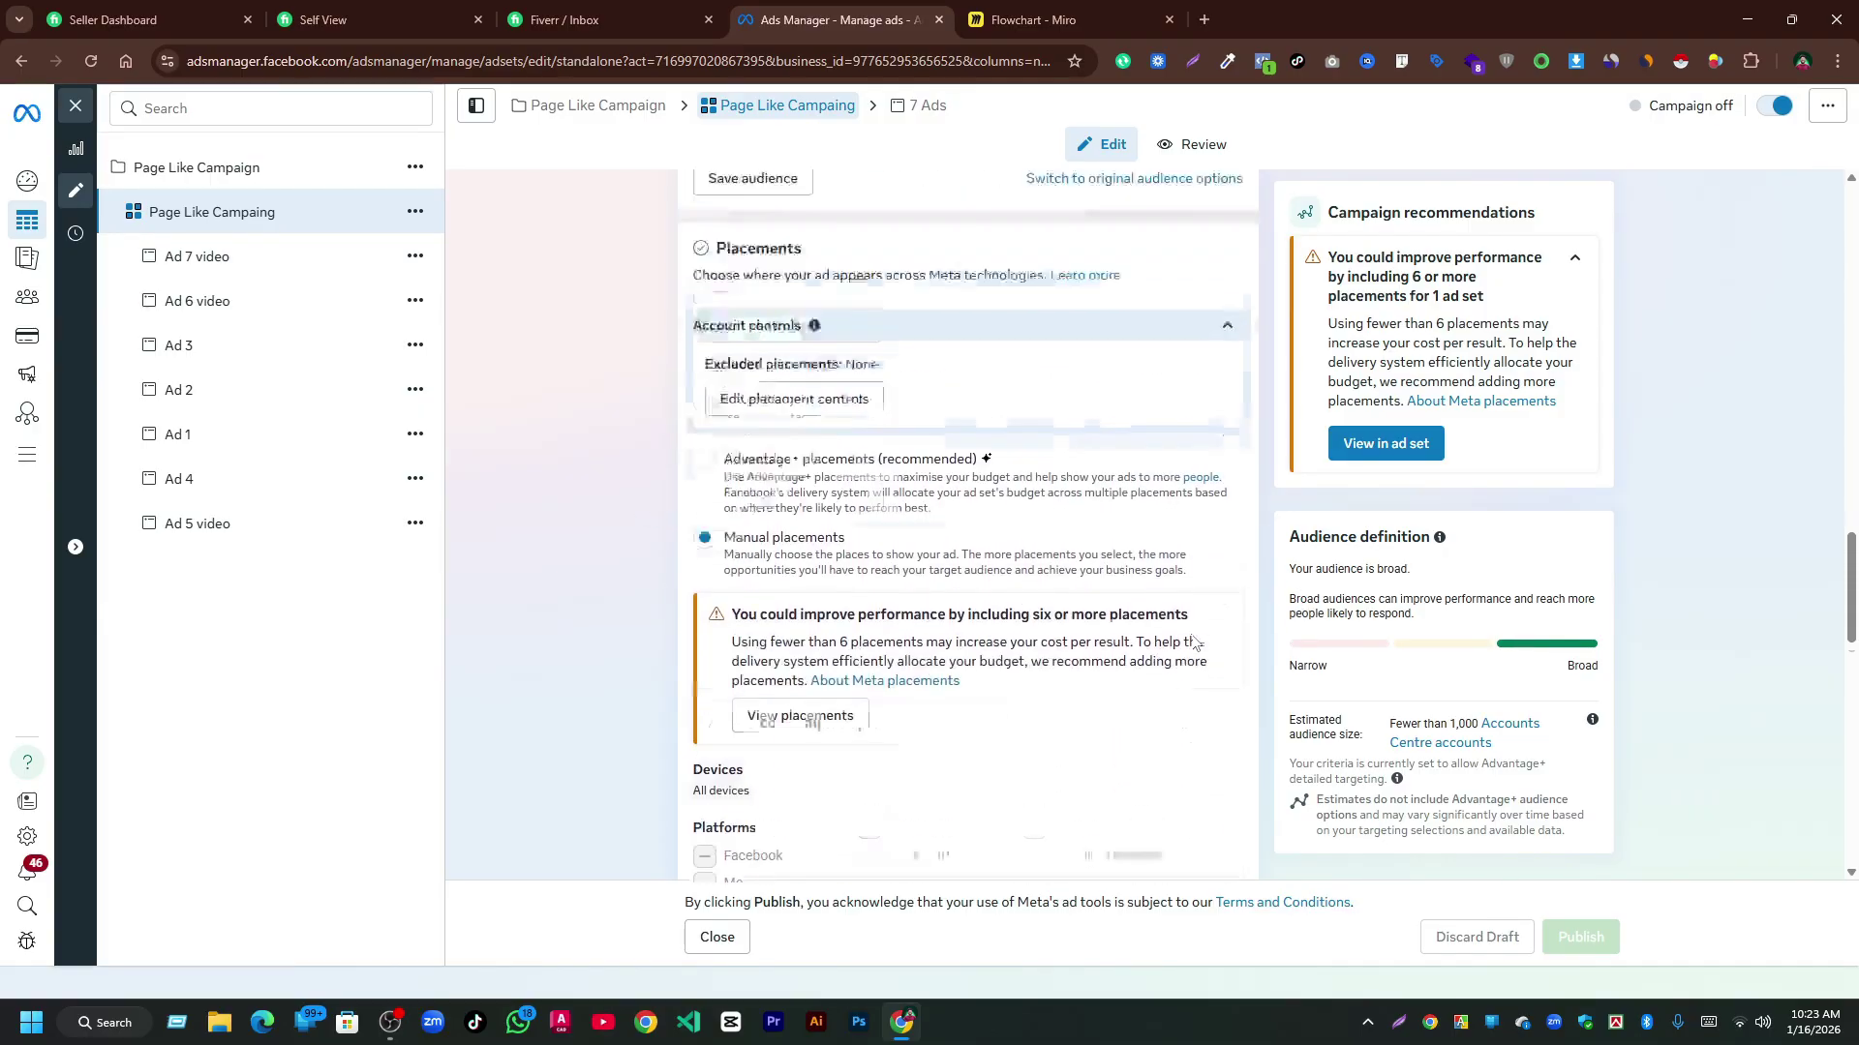
left_click(600, 108)
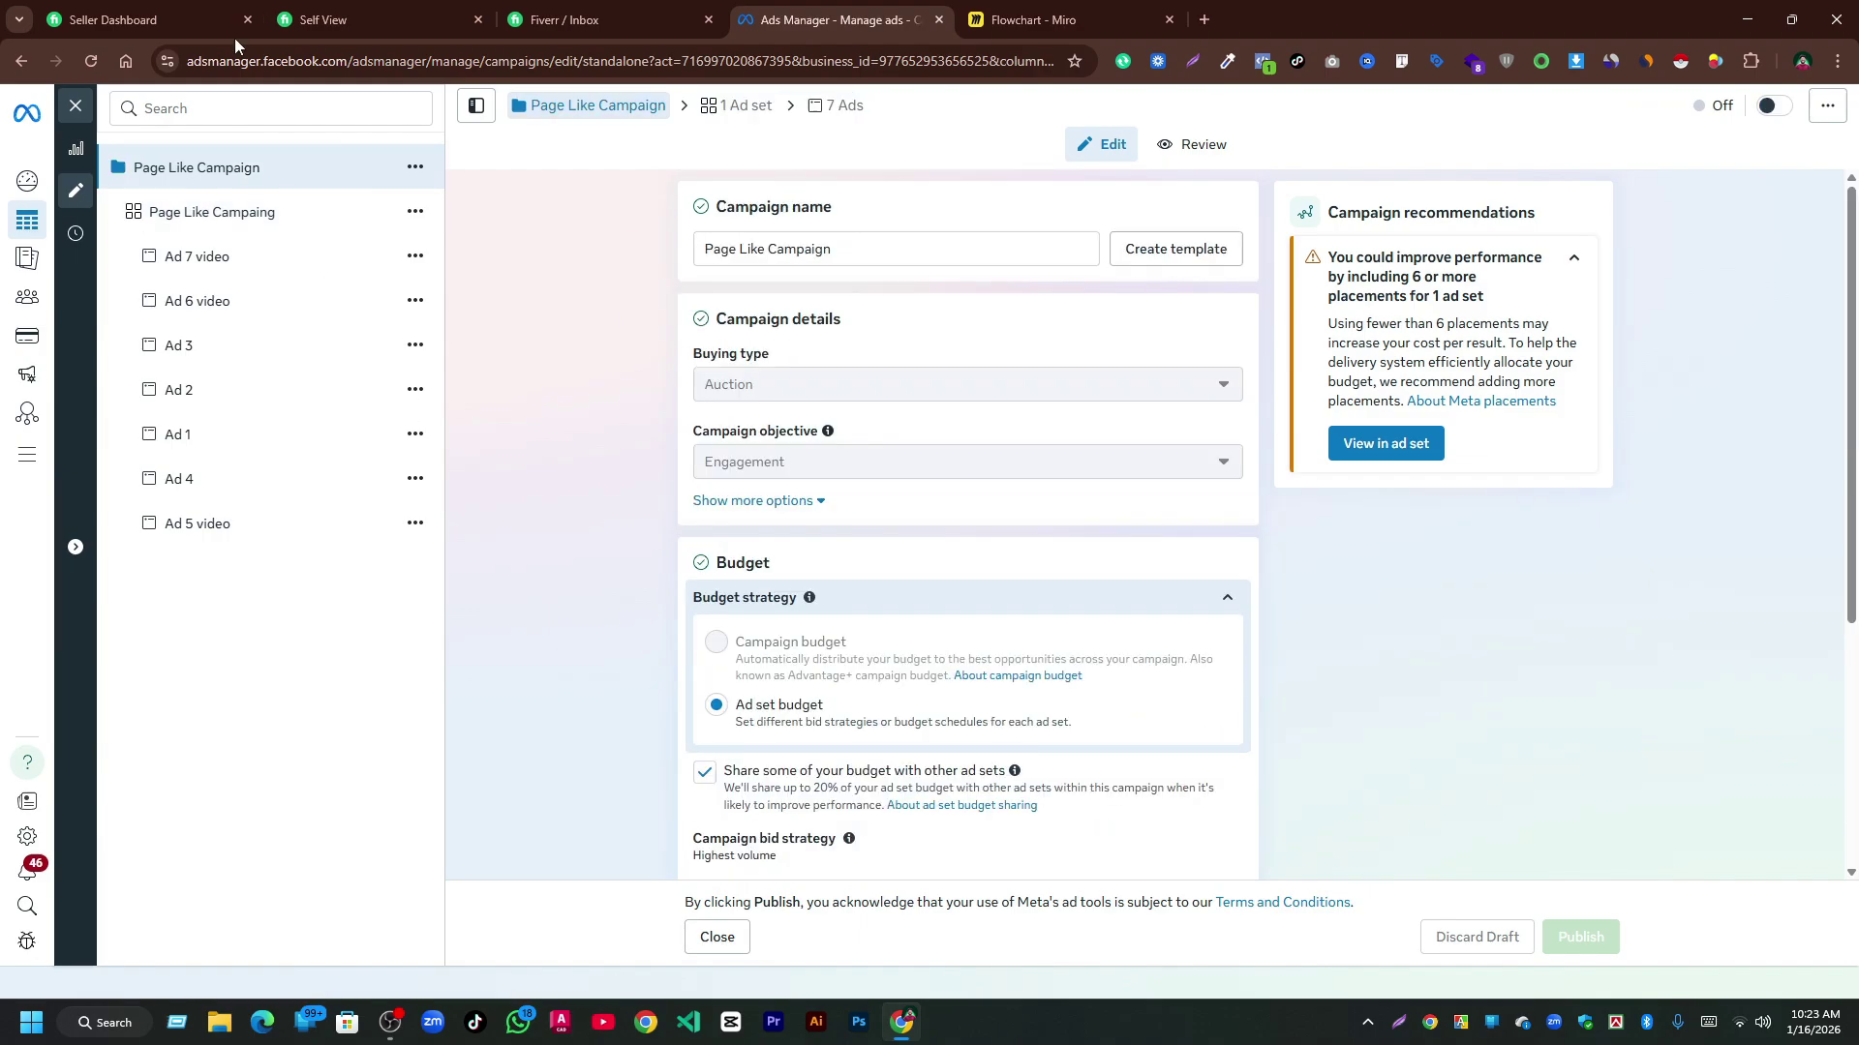